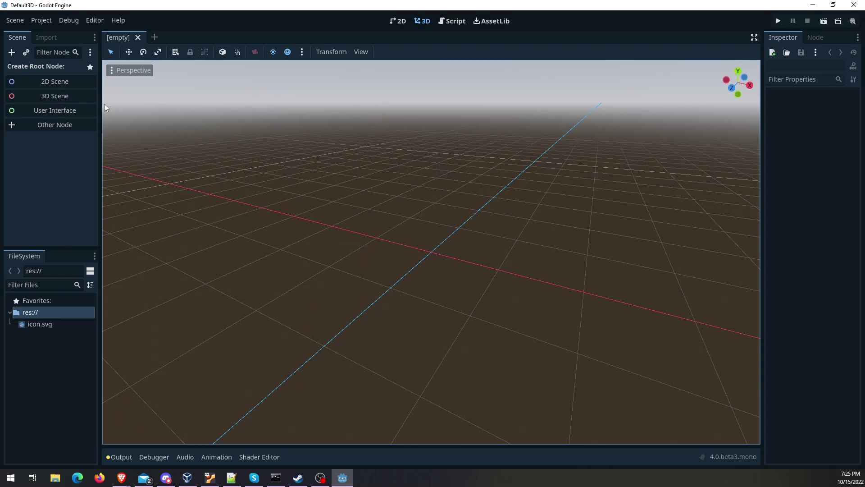
# Step: Create a new scene with a 3D Scene (Node3D) root node
pyautogui.click(90, 96)
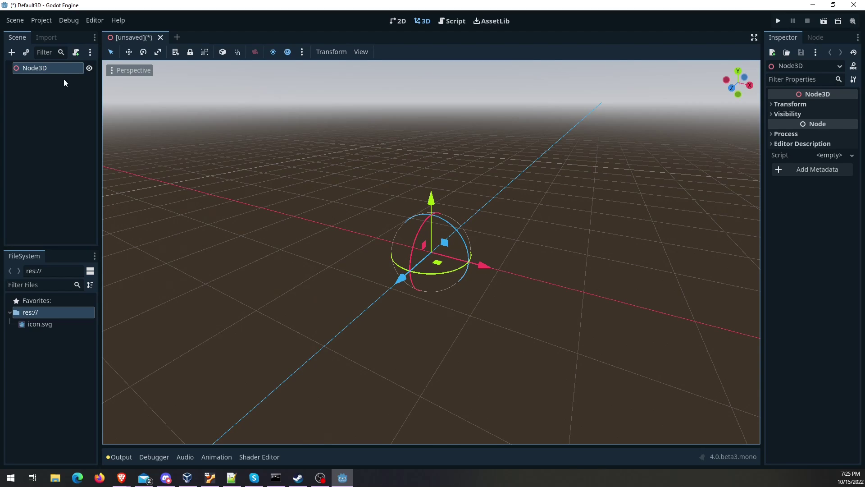
# Step: Make the current scene the main scene, save it as DefaultScene.tscn, run it, then close the game window
pyautogui.click(777, 21)
pyautogui.click(500, 256)
pyautogui.write('Default3')
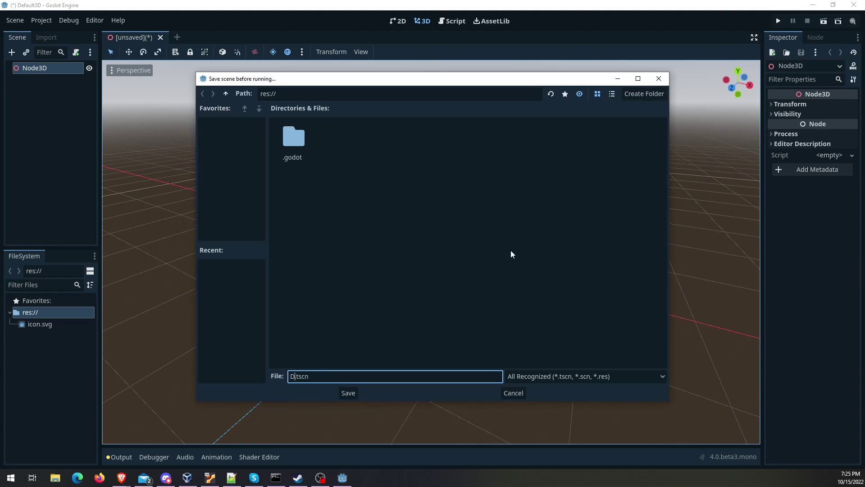
pyautogui.write('cene')
pyautogui.press('Return')
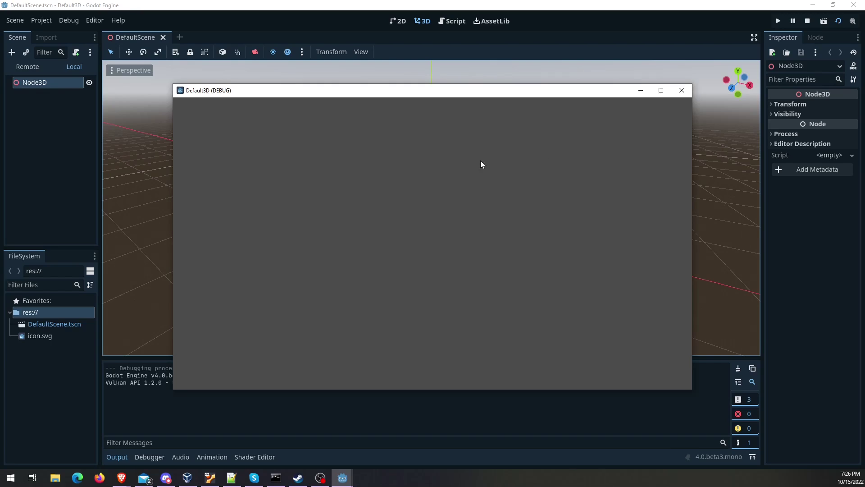
pyautogui.click(681, 91)
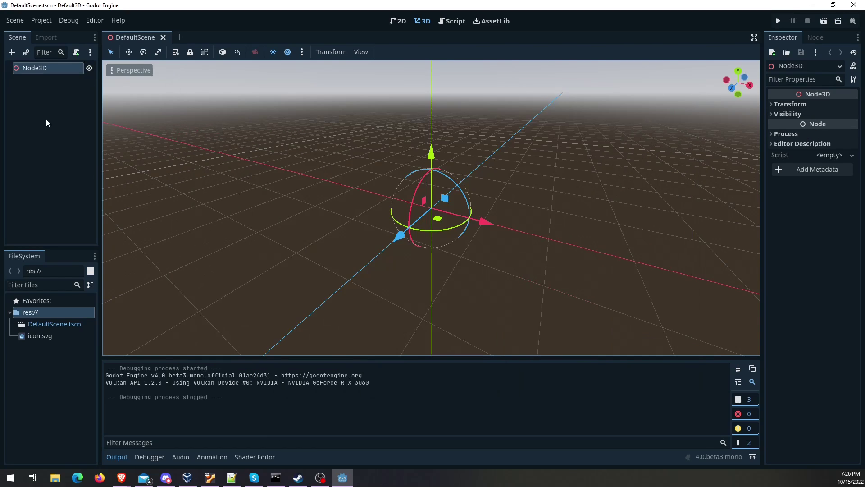
# Step: Change the root node's type from Node3D to CanvasLayer
pyautogui.rightClick(33, 66)
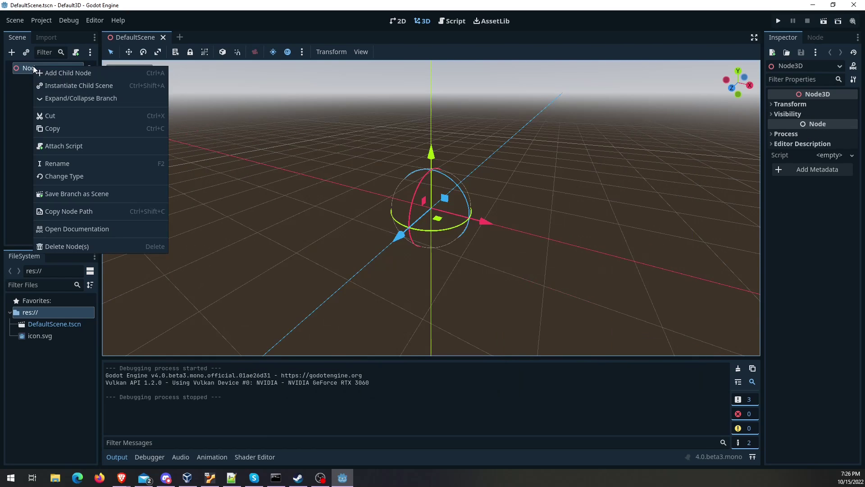
pyautogui.click(56, 176)
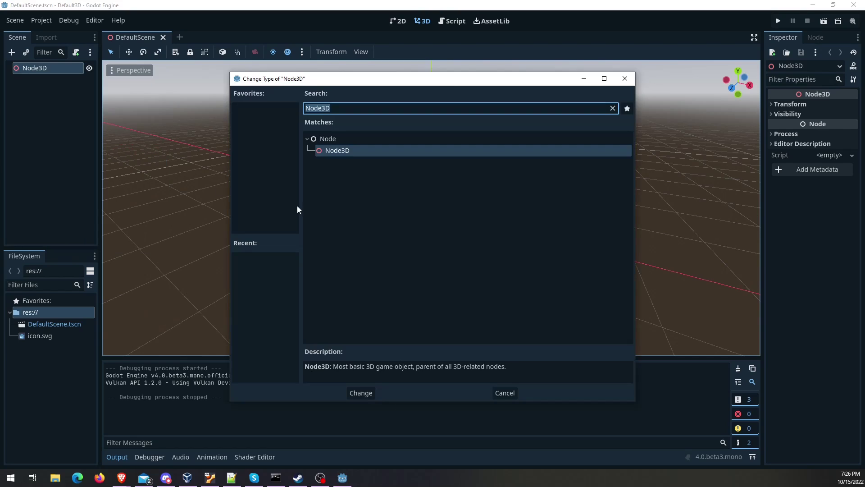
pyautogui.write('CanvasLayer')
pyautogui.press('Return')
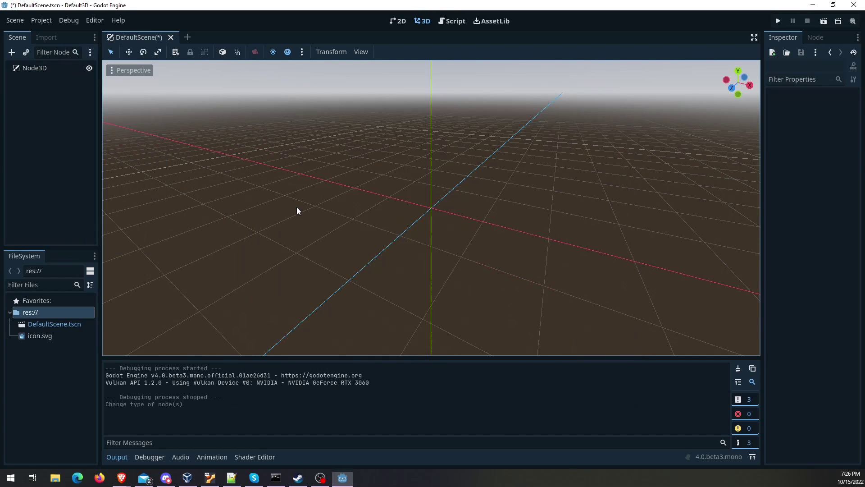
# Step: Rename the CanvasLayer root node to RootCanvas
pyautogui.click(44, 70)
pyautogui.press('F2')
pyautogui.write('RootCanvas')
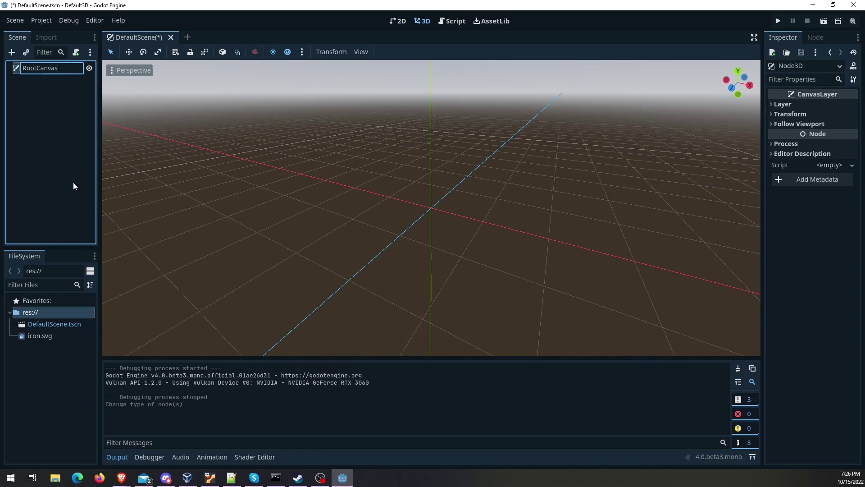
pyautogui.press('Return')
pyautogui.click(68, 184)
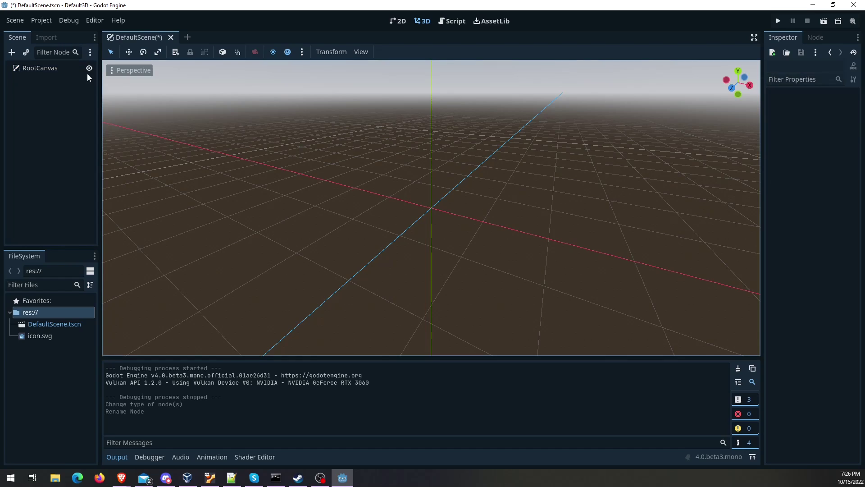
pyautogui.click(50, 69)
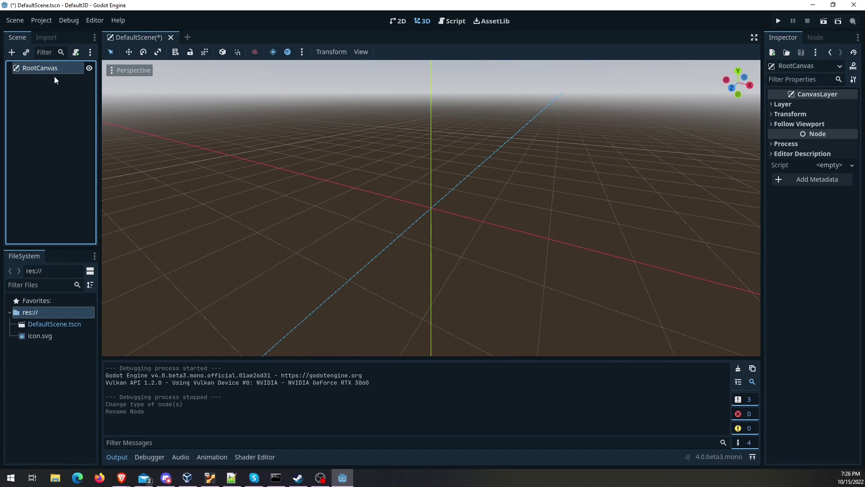
# Step: Add a Node3D child under RootCanvas and rename it Root3D
pyautogui.rightClick(37, 72)
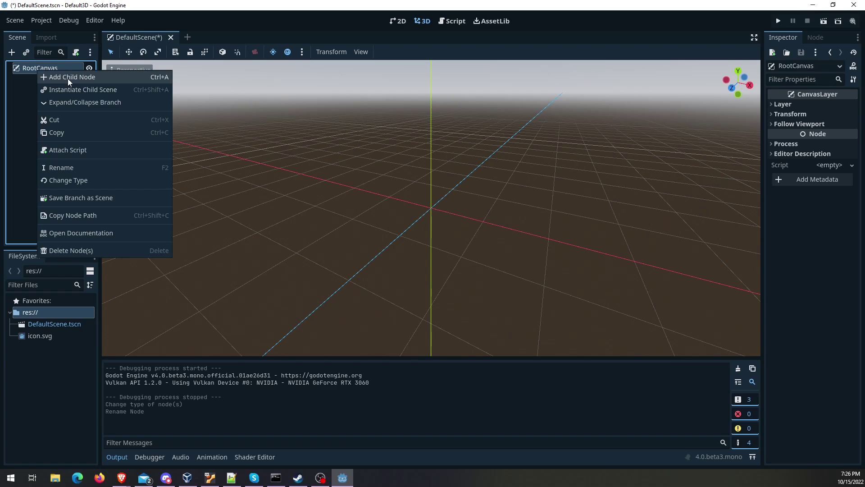
pyautogui.click(67, 73)
pyautogui.write('Node3D')
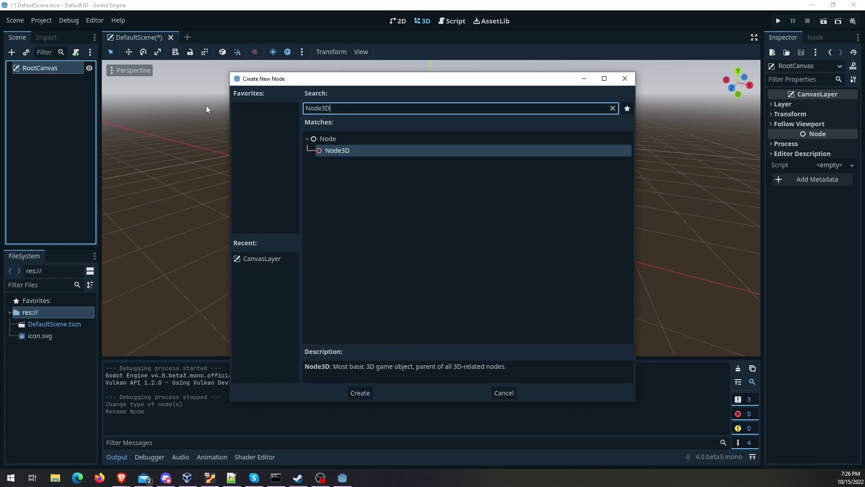
pyautogui.press('Return')
pyautogui.press('F2')
pyautogui.write('Root3D')
pyautogui.press('Return')
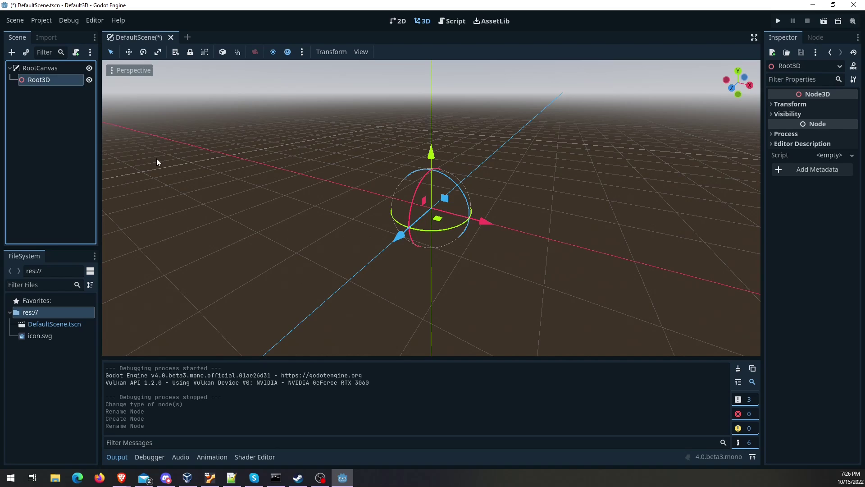
# Step: Add a WorldEnvironment child node under Root3D
pyautogui.rightClick(39, 80)
pyautogui.click(36, 82)
pyautogui.rightClick(35, 82)
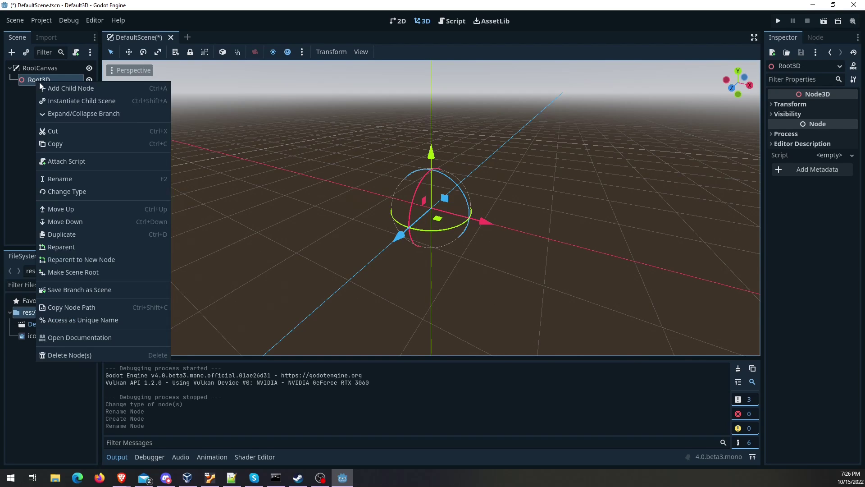
pyautogui.click(47, 89)
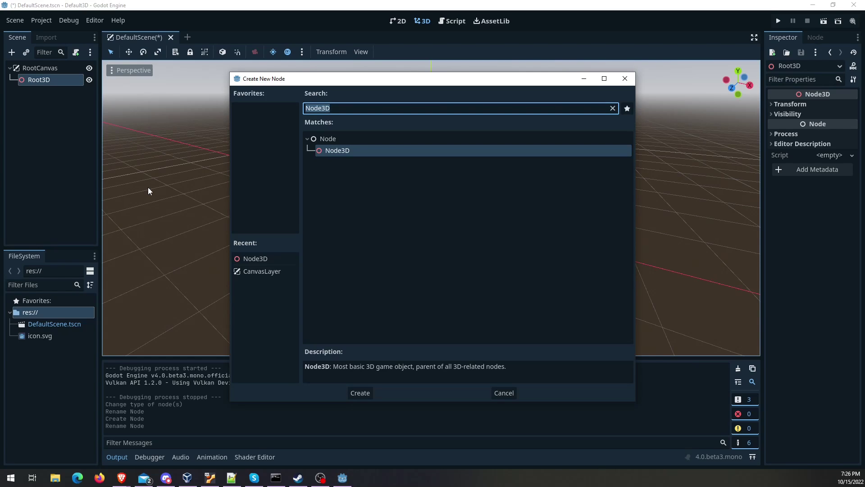
pyautogui.write('wonr')
pyautogui.press('BackSpace')
pyautogui.press('BackSpace')
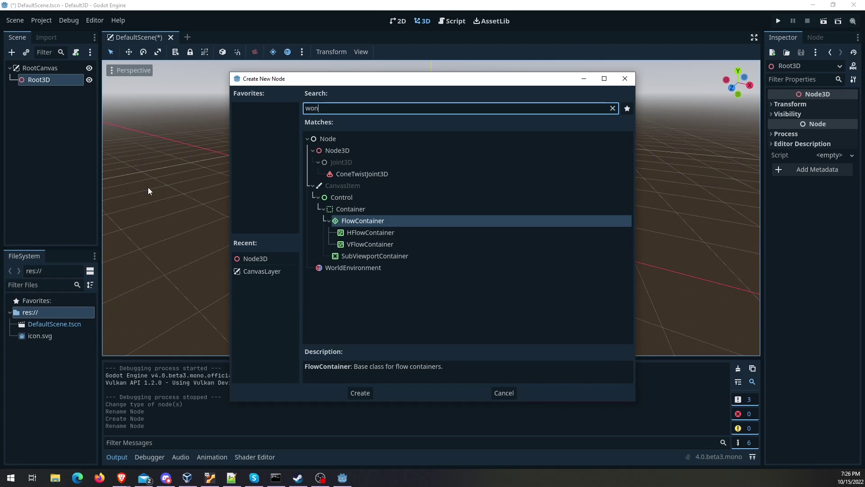
pyautogui.write('rl')
pyautogui.press('Return')
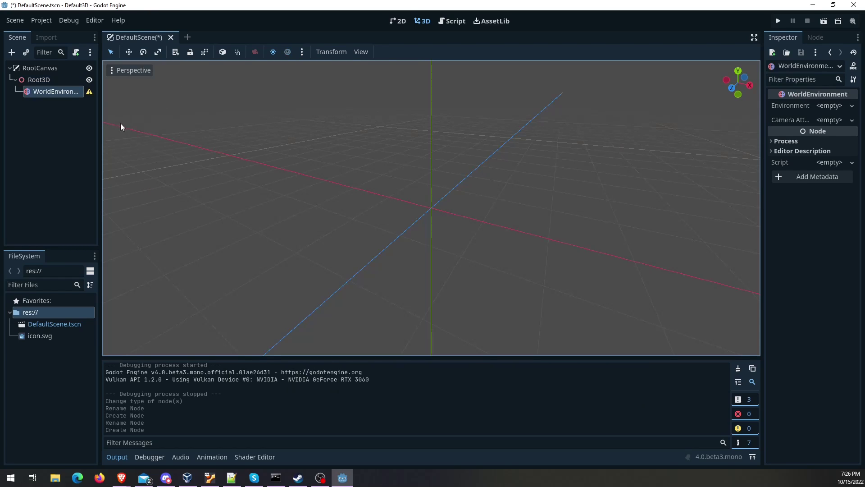
pyautogui.moveTo(100, 137); pyautogui.dragTo(108, 137)
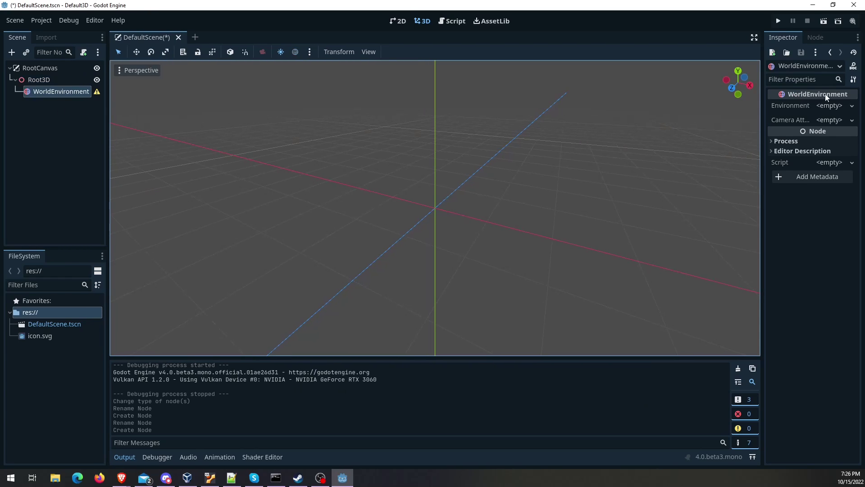
# Step: Give WorldEnvironment a new Environment resource with the background mode set to Sky
pyautogui.click(830, 105)
pyautogui.click(822, 120)
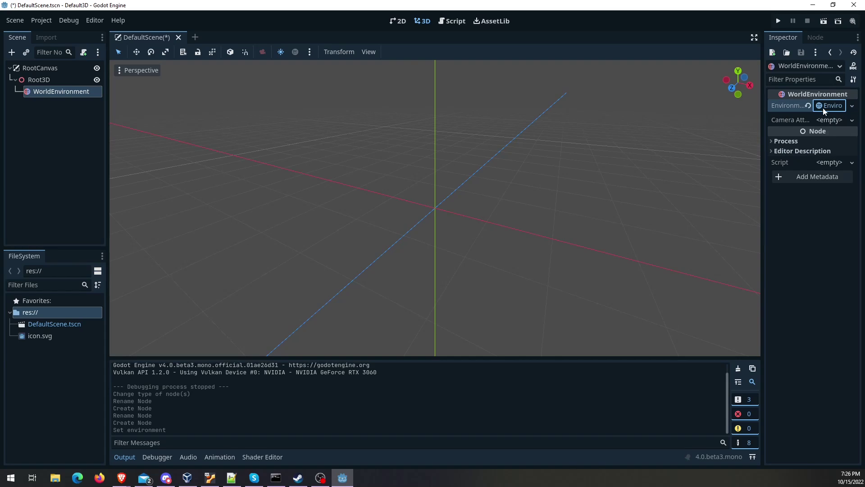
pyautogui.click(822, 106)
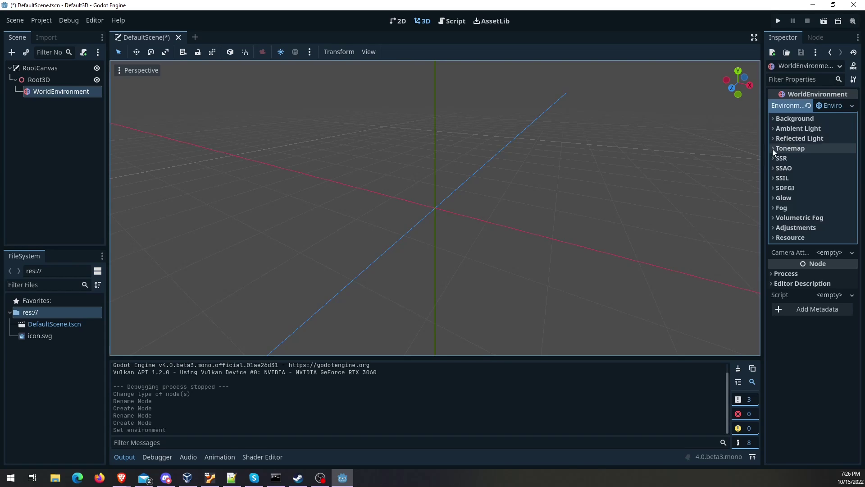
pyautogui.click(832, 107)
pyautogui.click(833, 107)
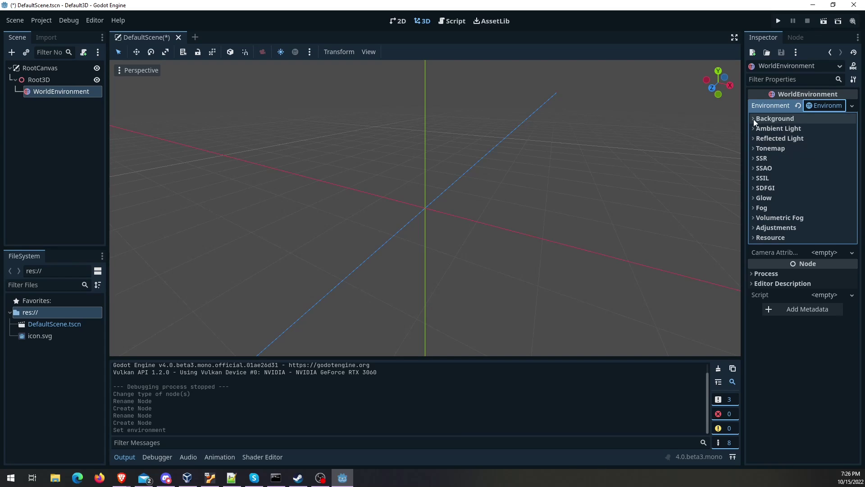
pyautogui.click(753, 119)
pyautogui.click(853, 130)
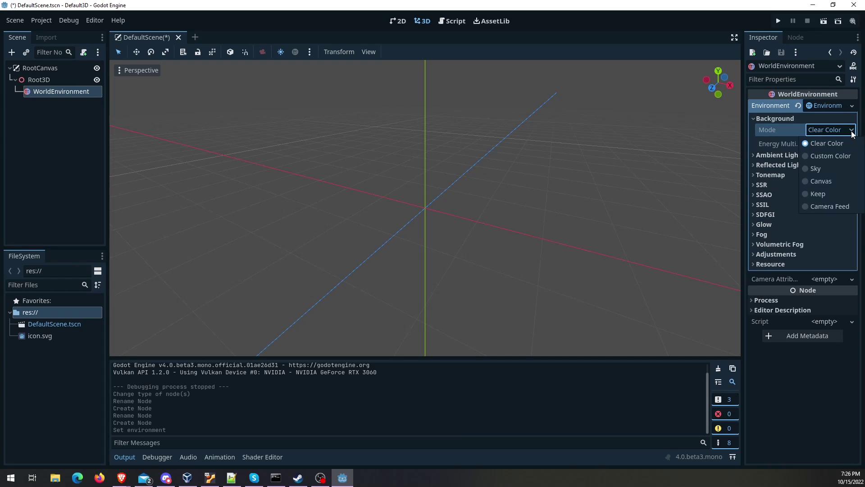
pyautogui.click(814, 168)
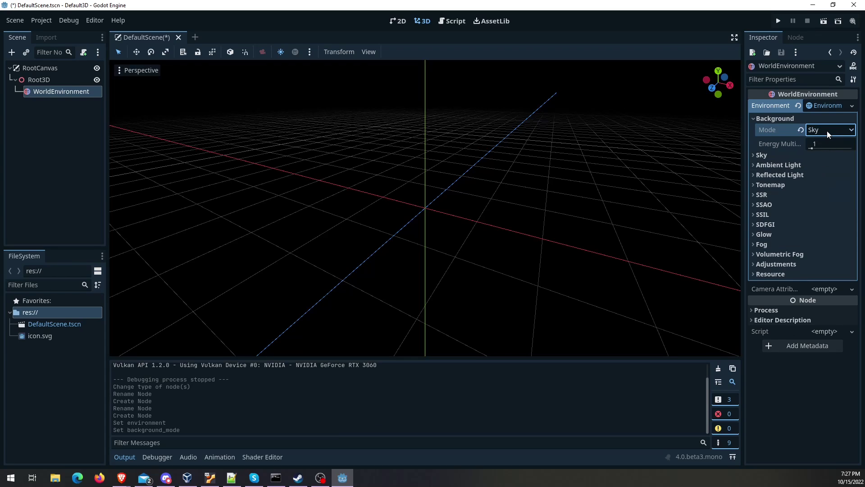
# Step: Add a new Sky resource with a new ProceduralSkyMaterial, then run the scene with F5
pyautogui.click(753, 154)
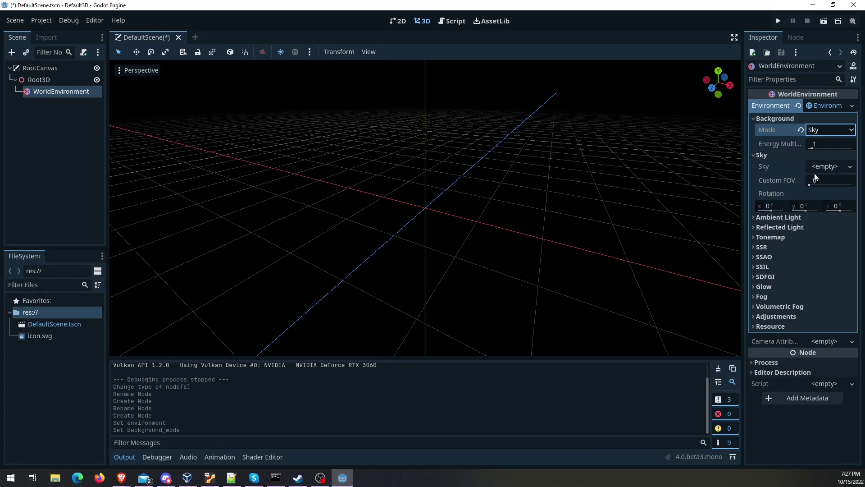
pyautogui.click(825, 167)
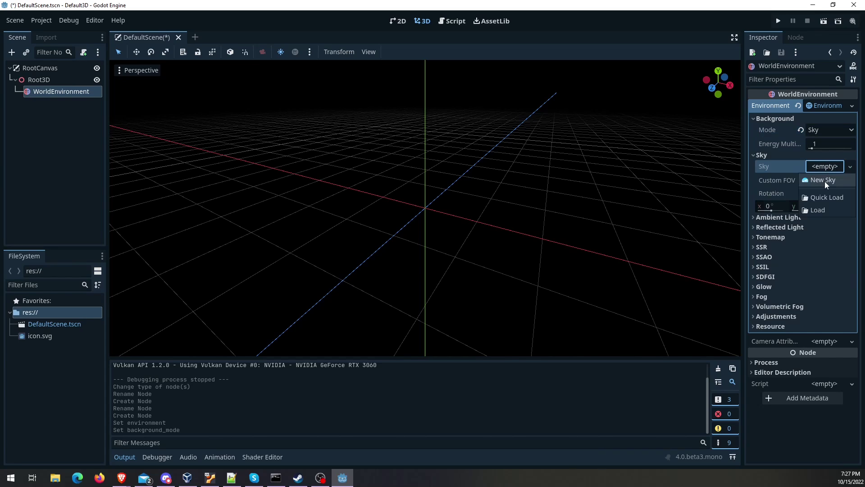
pyautogui.click(828, 180)
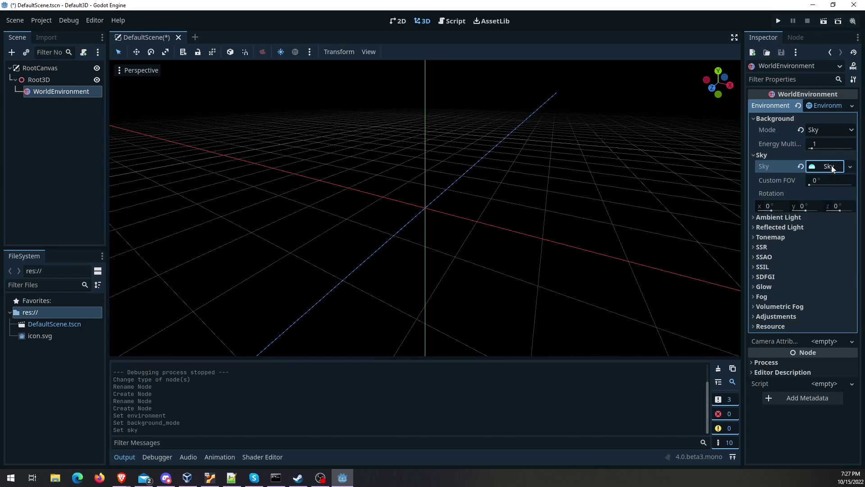
pyautogui.click(834, 166)
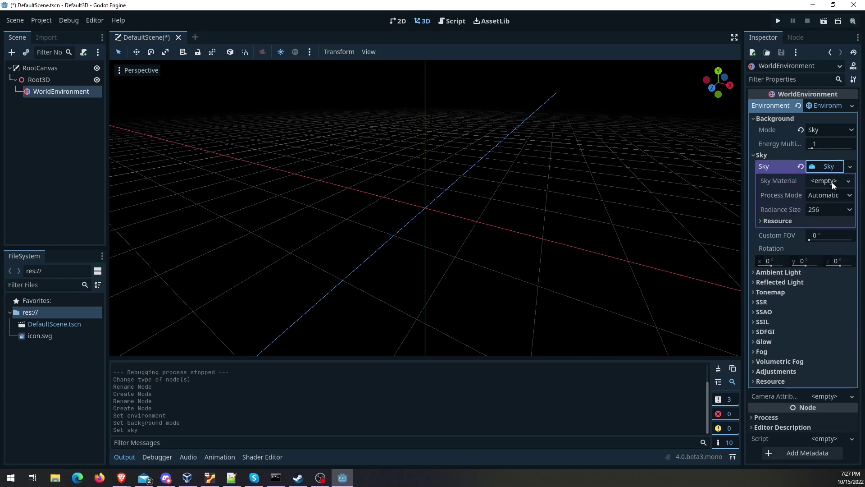
pyautogui.click(822, 181)
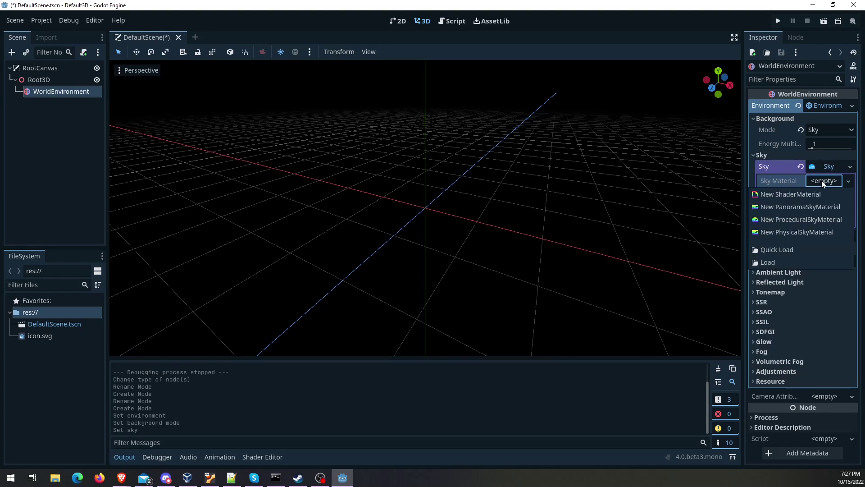
pyautogui.click(795, 219)
pyautogui.moveTo(548, 146); pyautogui.dragTo(560, 176, button='middle')
pyautogui.press('F5')
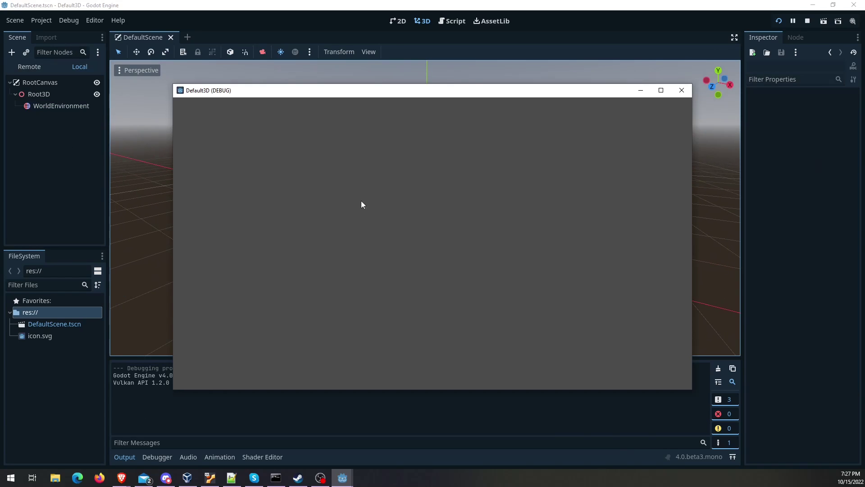
# Step: Close the game window and create a SubViewportContainer as a child of Root3D
pyautogui.click(682, 88)
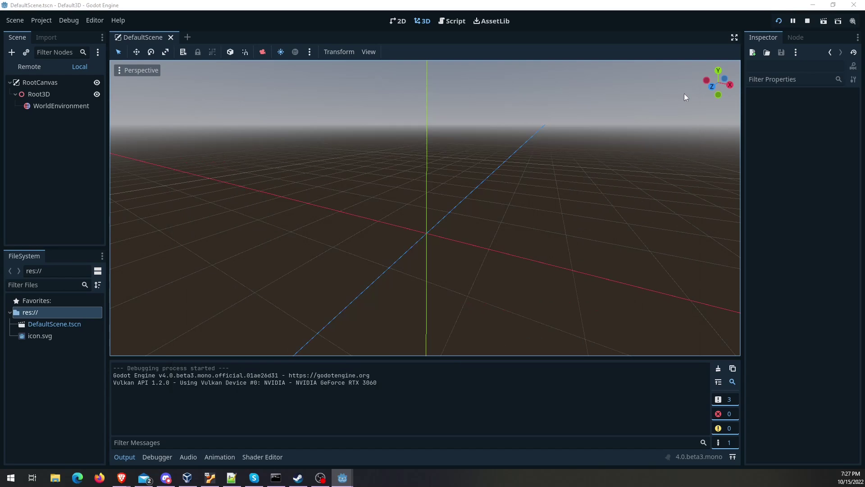
pyautogui.rightClick(36, 78)
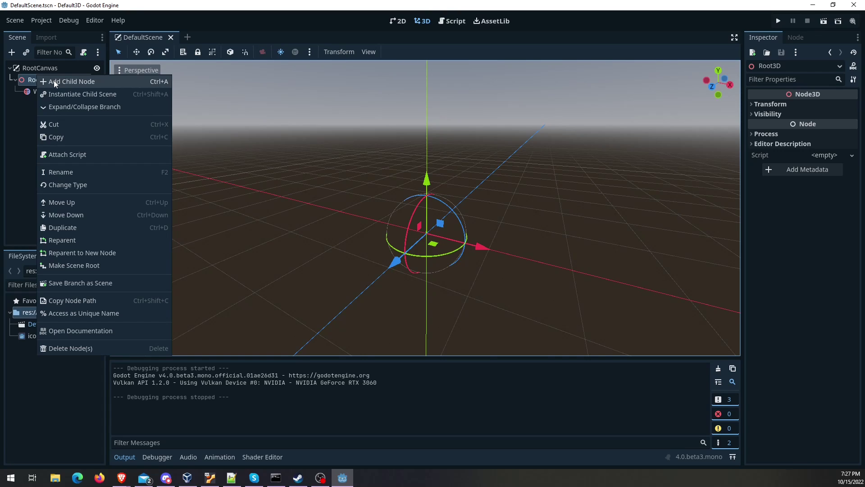
pyautogui.click(53, 81)
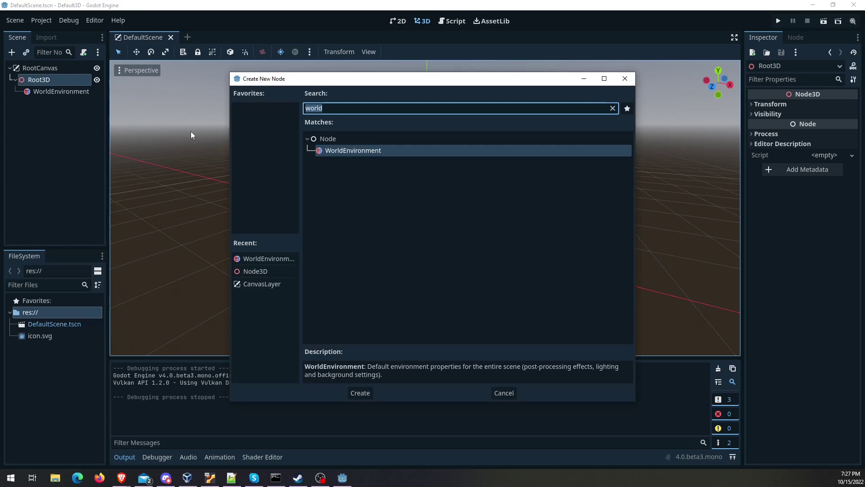
pyautogui.write('s')
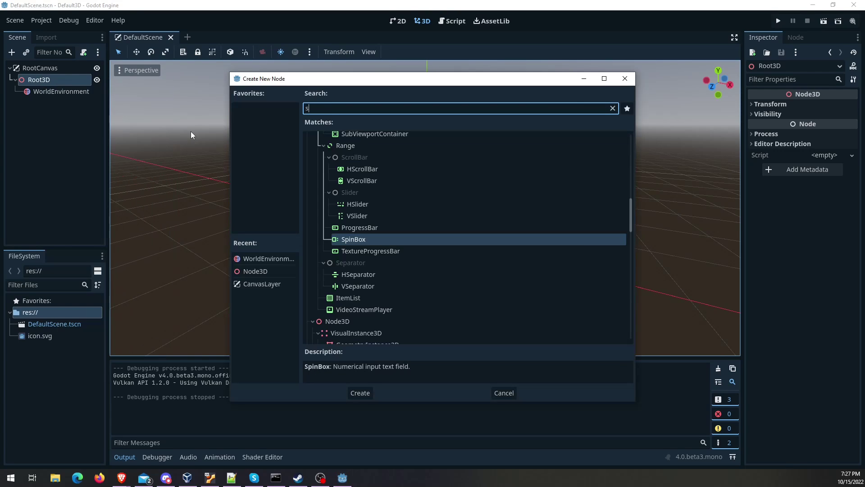
pyautogui.click(380, 134)
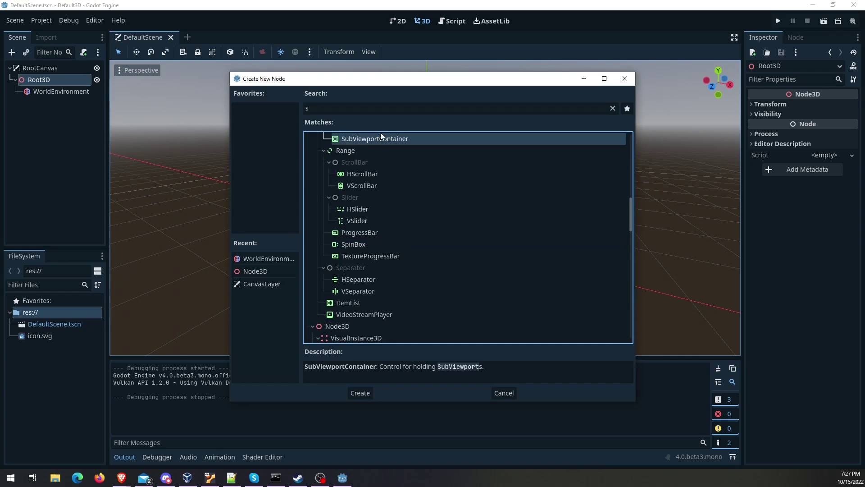
pyautogui.doubleClick(364, 140)
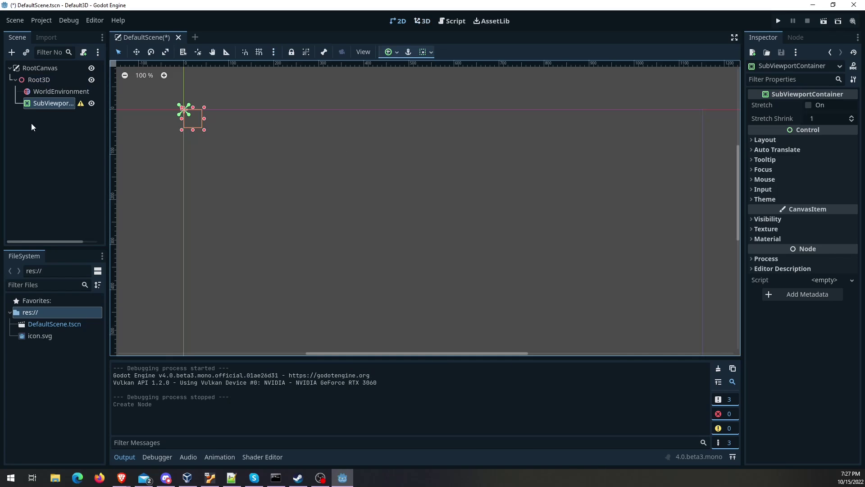
pyautogui.moveTo(107, 99); pyautogui.dragTo(130, 99)
# Step: Add a SubViewport child node inside the SubViewportContainer
pyautogui.rightClick(45, 104)
pyautogui.click(75, 113)
pyautogui.write('sub')
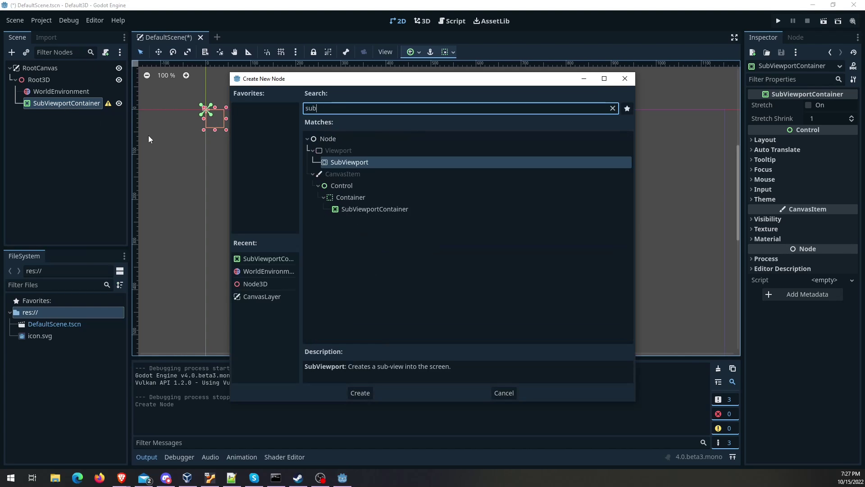
pyautogui.write('r')
pyautogui.press('Return')
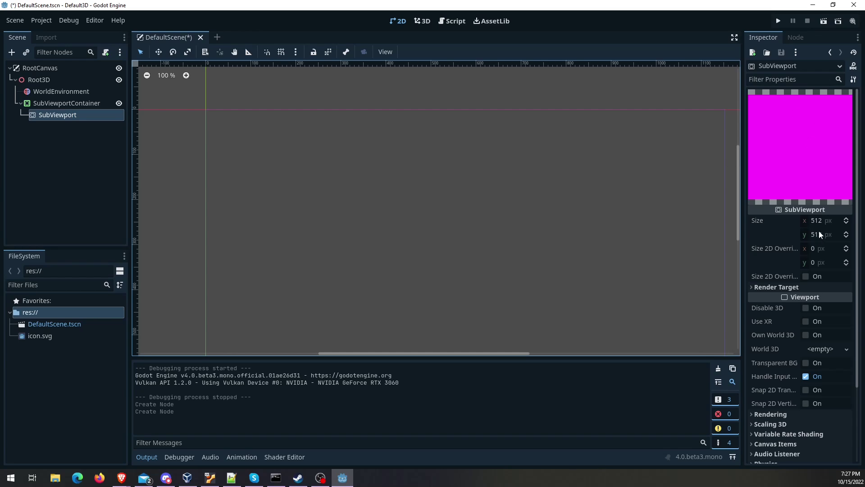
pyautogui.moveTo(467, 317); pyautogui.dragTo(422, 255, button='middle')
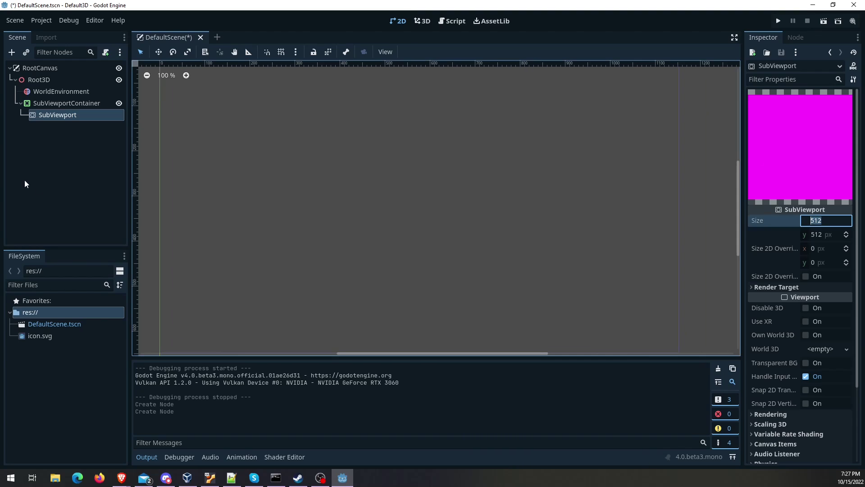
# Step: Add a Camera3D child under the SubViewport, then select the SubViewport
pyautogui.rightClick(42, 118)
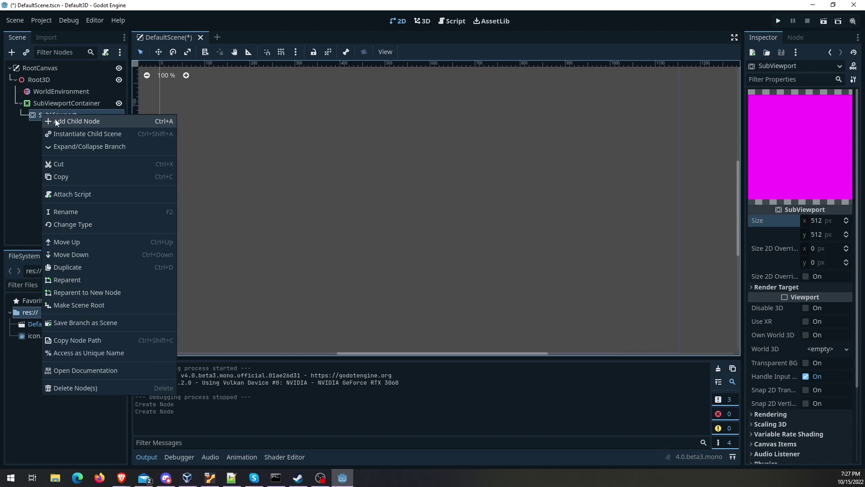
pyautogui.click(62, 121)
pyautogui.write('Camera3D')
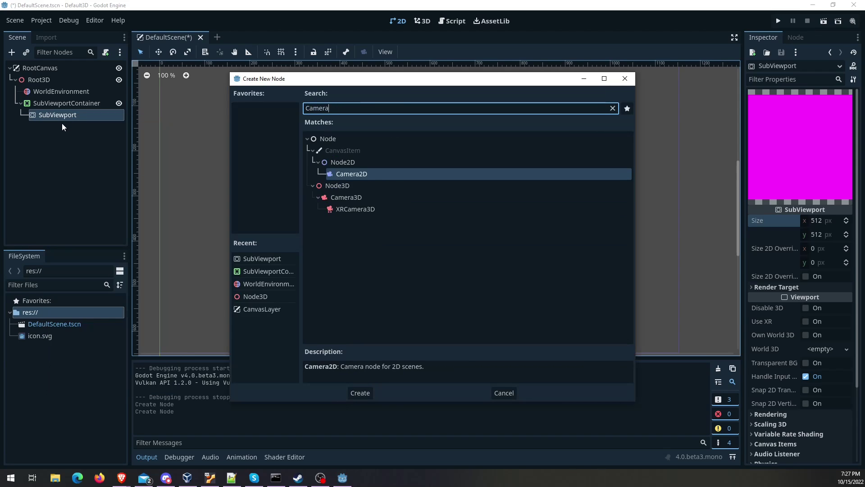
pyautogui.press('Return')
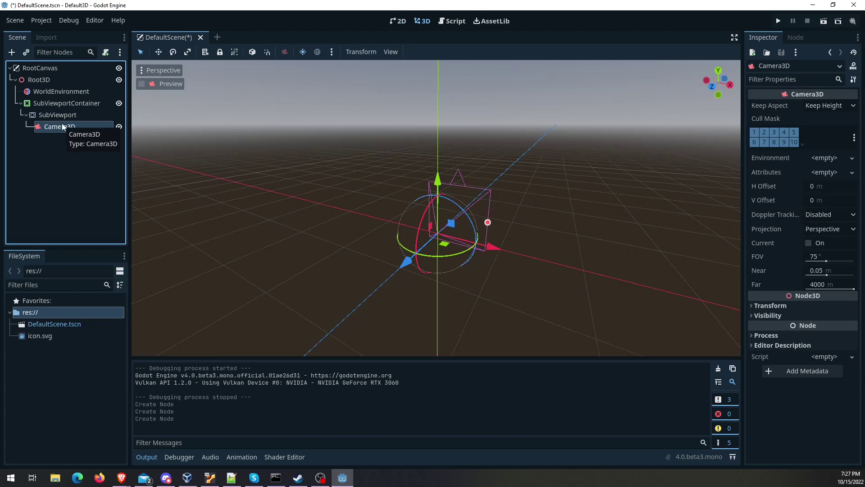
pyautogui.click(183, 186)
pyautogui.click(55, 116)
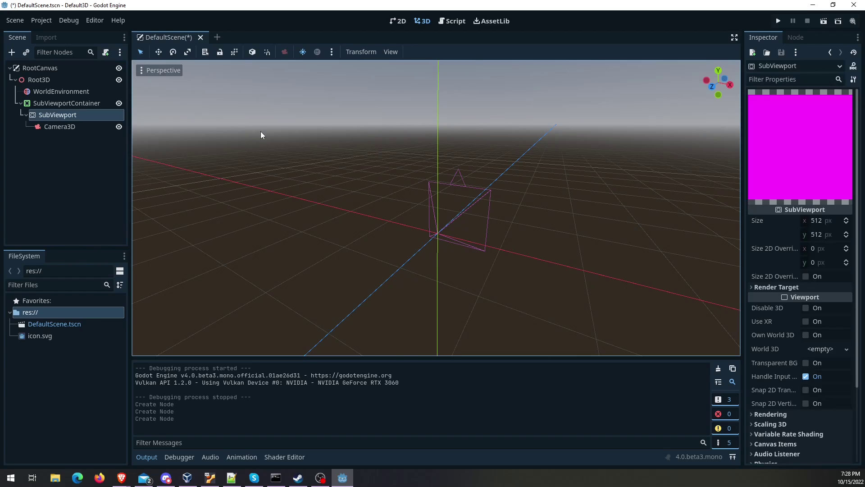
pyautogui.click(398, 21)
# Step: Set the SubViewport size to 1920 by 1080 in the Inspector
pyautogui.scroll(-1, 443, 167)
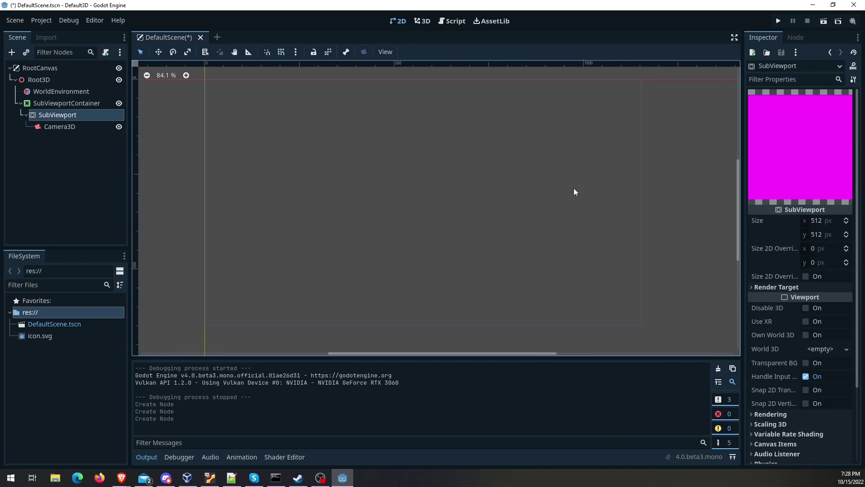
pyautogui.click(810, 220)
pyautogui.write('1920')
pyautogui.press('Return')
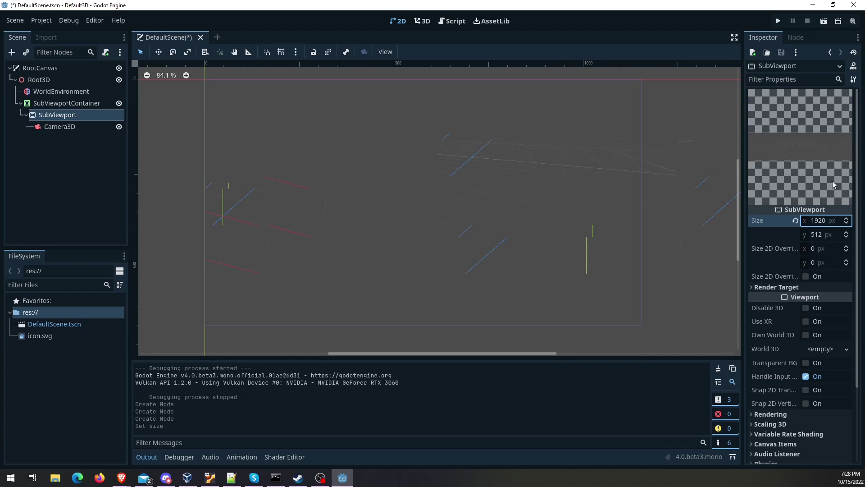
pyautogui.moveTo(568, 208)
pyautogui.mouseDown(button='middle')
pyautogui.moveTo(617, 191)
pyautogui.moveTo(571, 199)
pyautogui.mouseUp(button='middle')
pyautogui.scroll(-1, 607, 179)
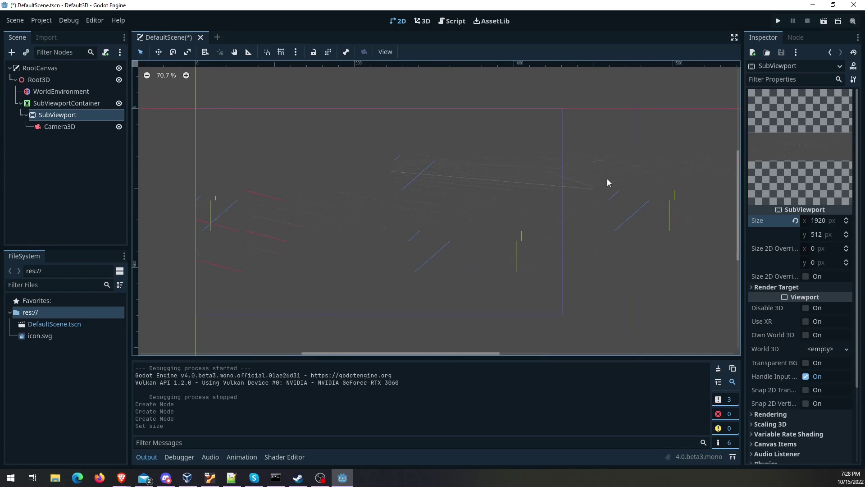
pyautogui.click(814, 235)
pyautogui.write('1080')
pyautogui.press('Return')
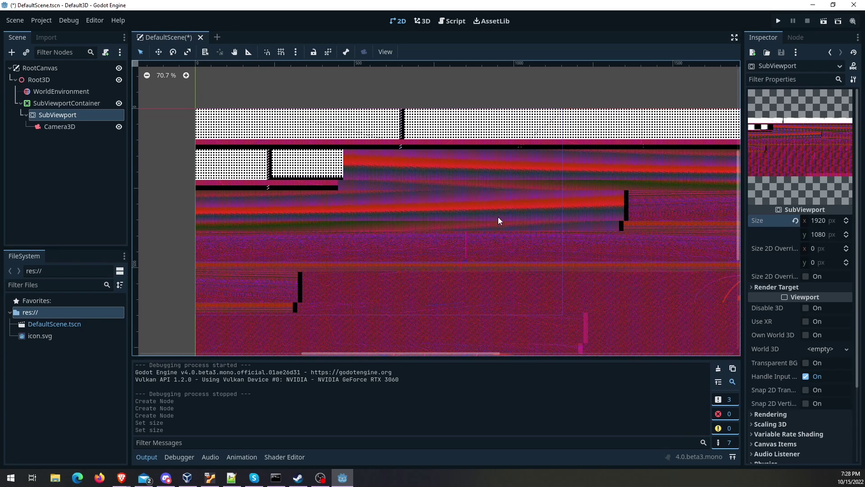
# Step: Save the scene with Ctrl+S and run it to preview the render
pyautogui.scroll(-2, 499, 217)
pyautogui.hotkey('ctrl', 's')
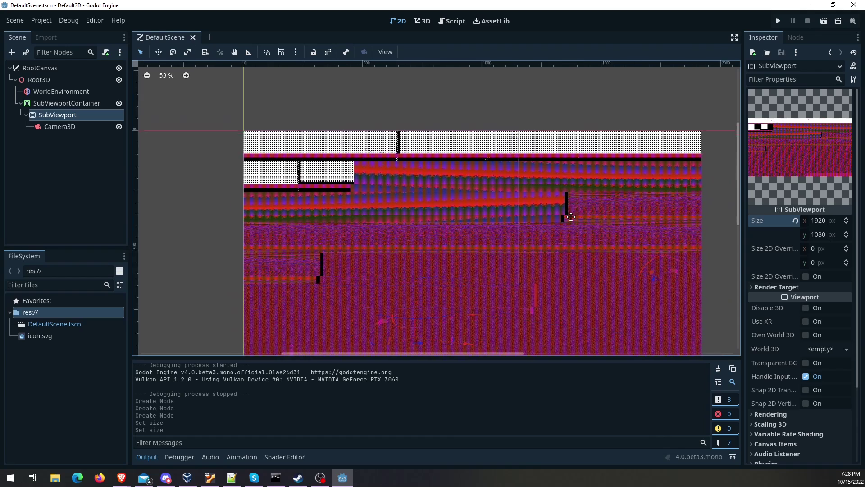
pyautogui.scroll(-4, 571, 217)
pyautogui.hscroll(2, 570, 217)
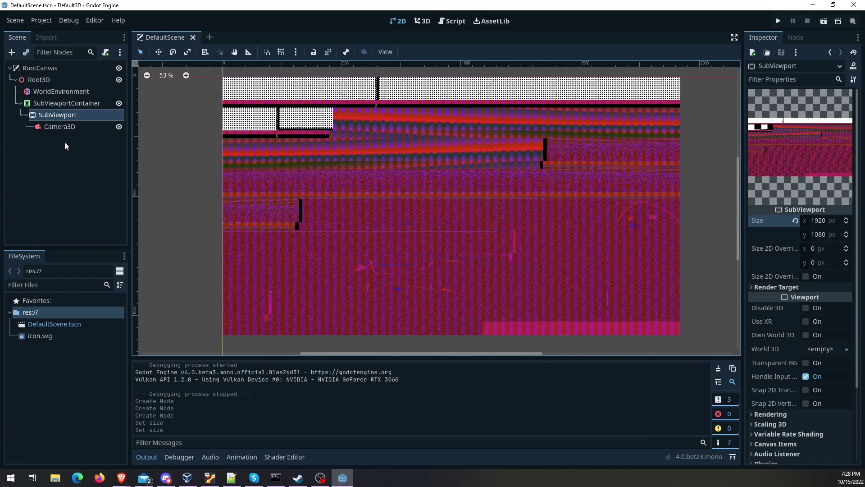
pyautogui.click(778, 21)
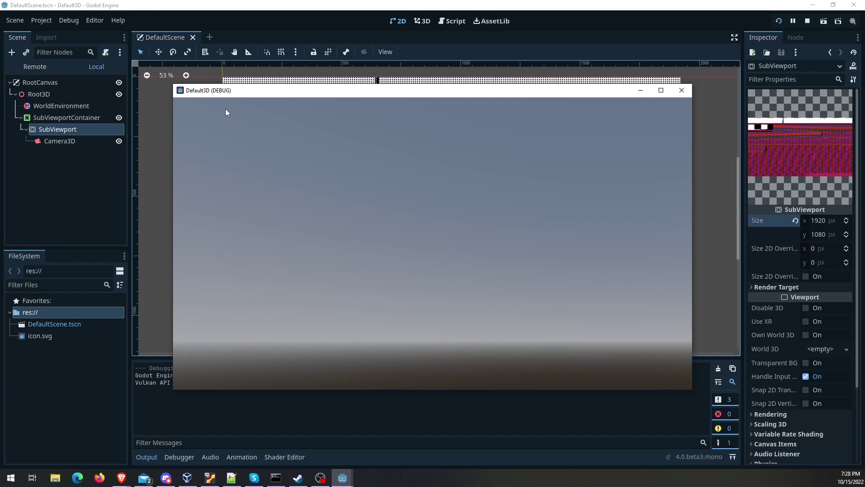
# Step: Close the game, run the scene again and close it, then select SubViewport to check its 1920x1080 size
pyautogui.click(682, 91)
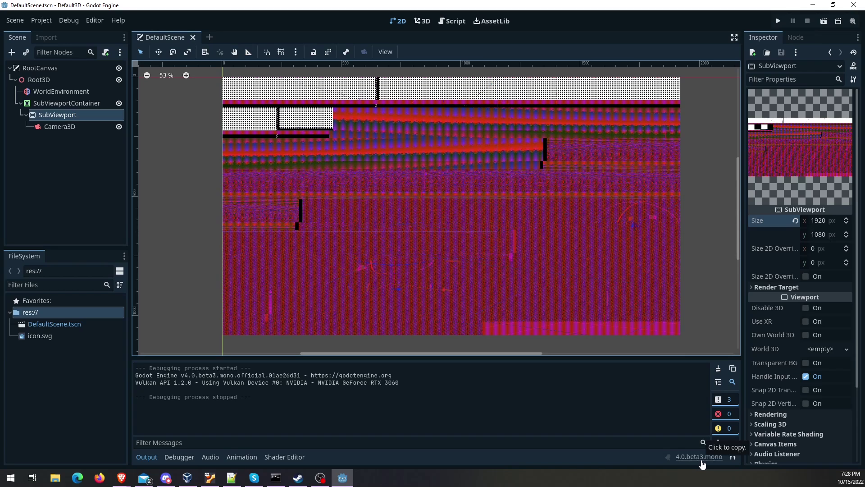
pyautogui.click(58, 127)
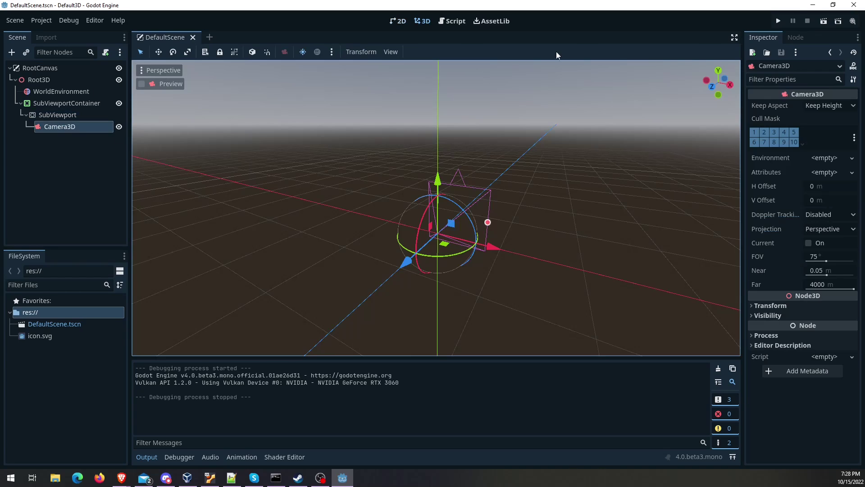
pyautogui.click(778, 21)
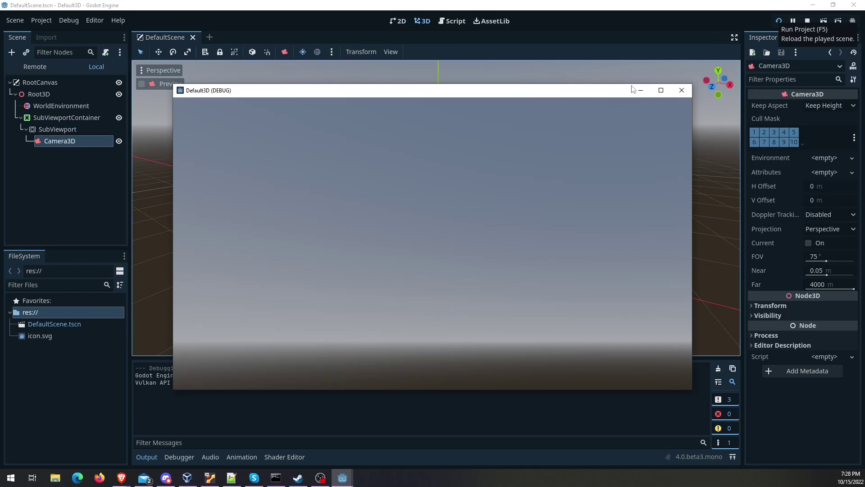
pyautogui.click(677, 90)
pyautogui.click(58, 115)
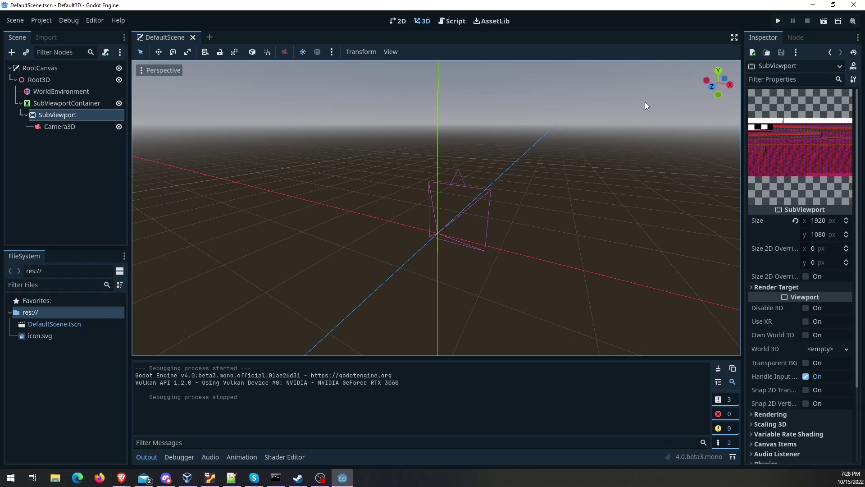
# Step: Restart the editor and select SubViewportContainer to see the camera's sky-and-ground render in 2D
pyautogui.click(854, 5)
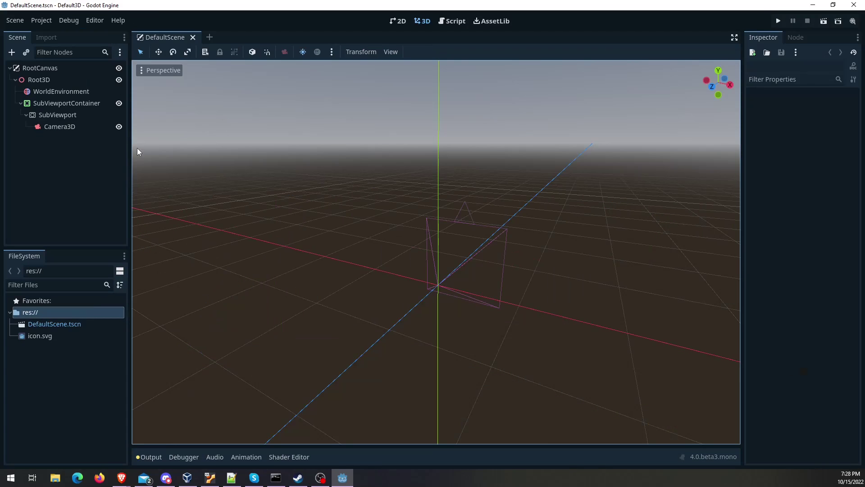
pyautogui.click(71, 129)
pyautogui.click(69, 115)
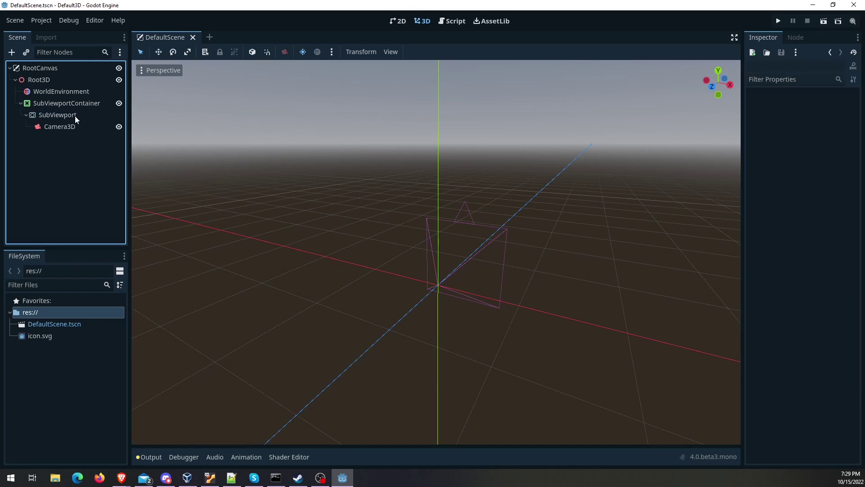
pyautogui.click(59, 126)
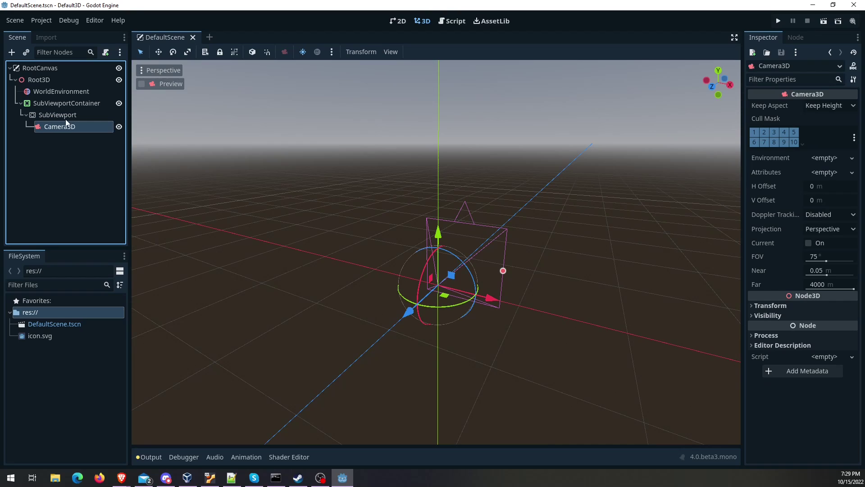
pyautogui.click(66, 102)
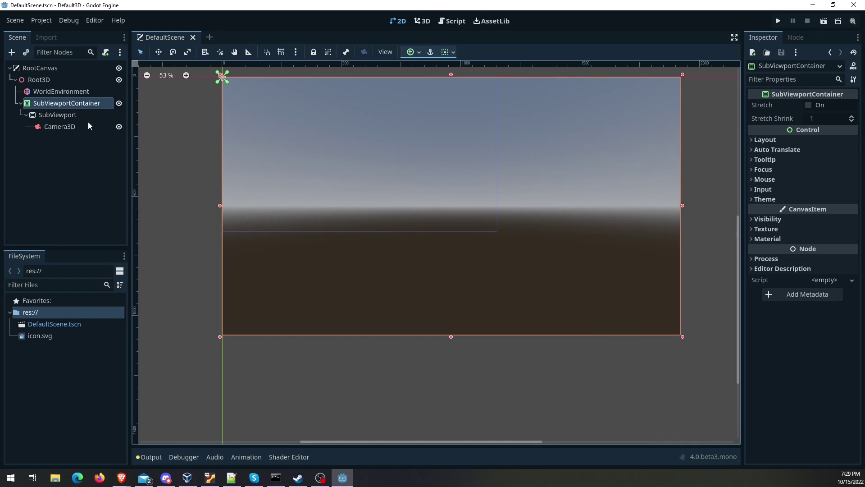
pyautogui.rightClick(37, 79)
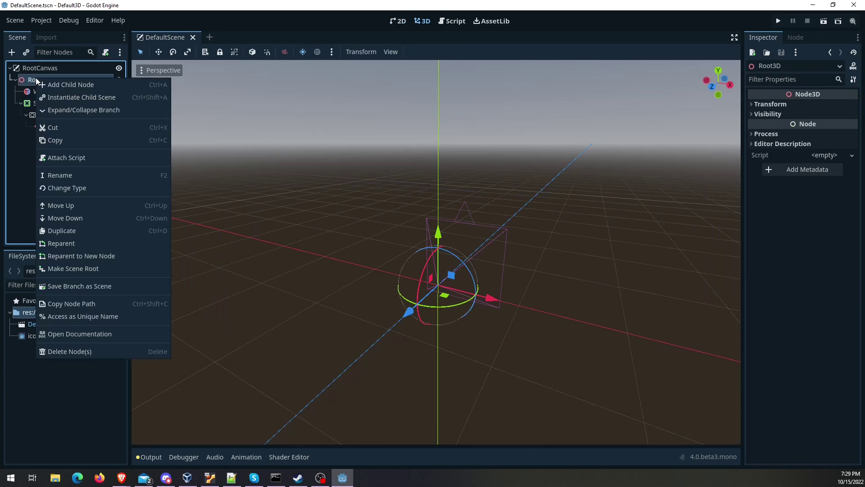
# Step: Add a Node3D as a child of Root3D
pyautogui.click(60, 86)
pyautogui.write('Node3')
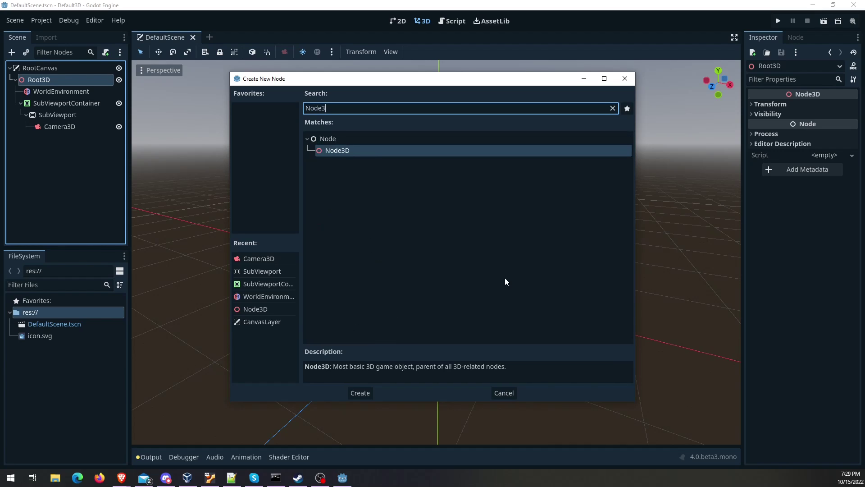
pyautogui.doubleClick(348, 151)
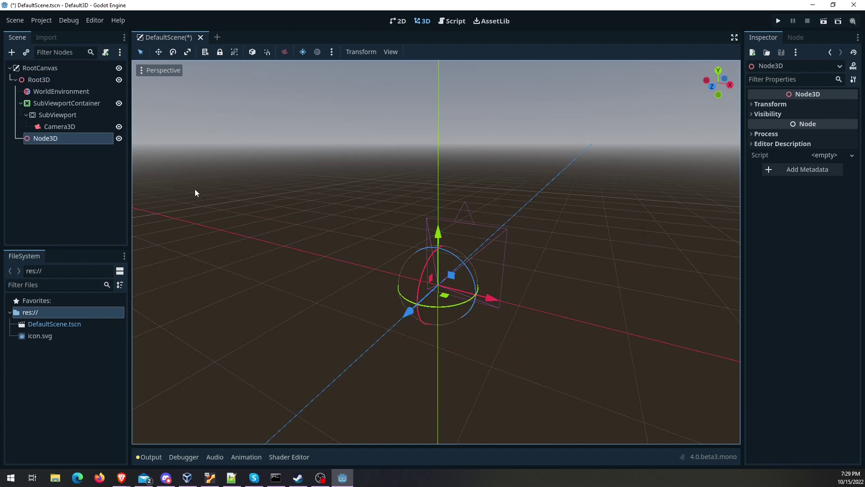
# Step: Give the new Node3D a MeshInstance3D child
pyautogui.rightClick(50, 137)
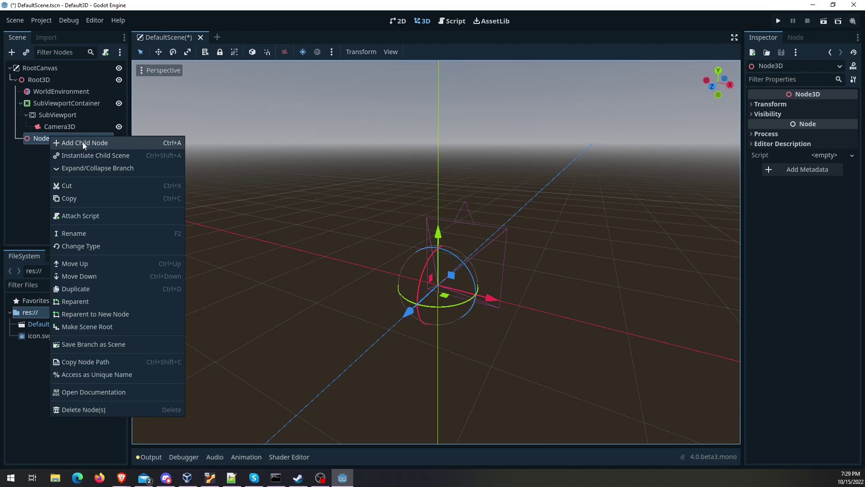
pyautogui.click(82, 142)
pyautogui.write('Mes')
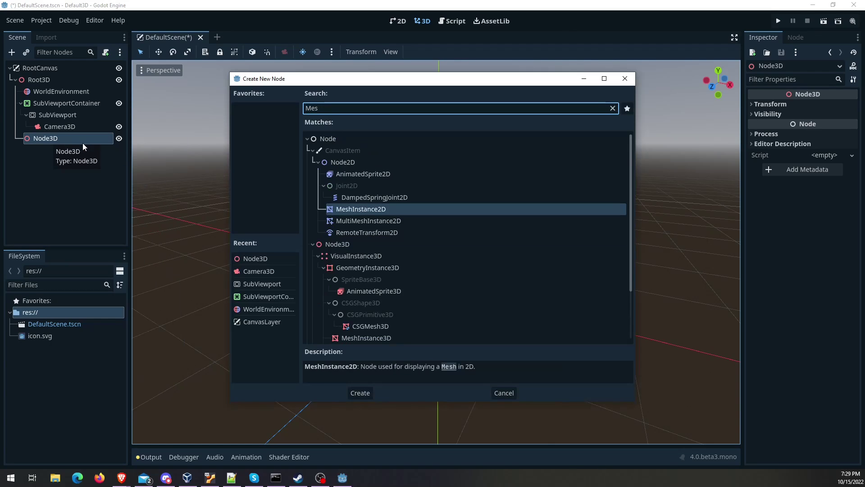
pyautogui.write('hinstace3')
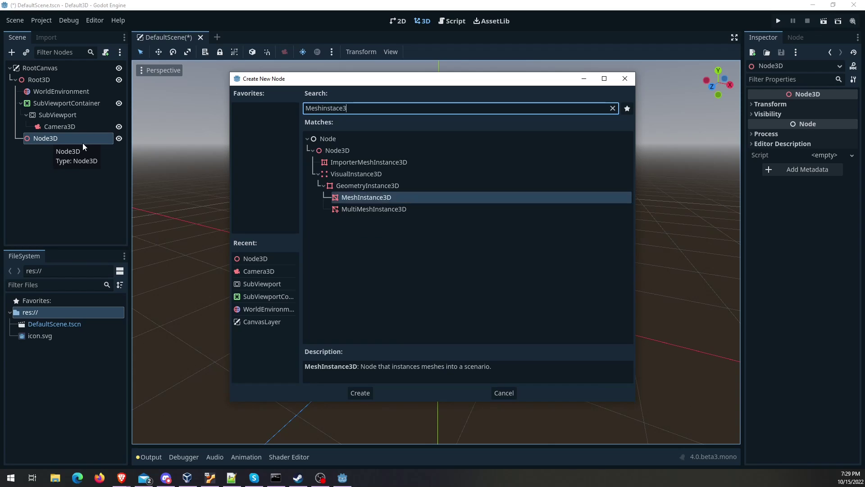
pyautogui.press('Return')
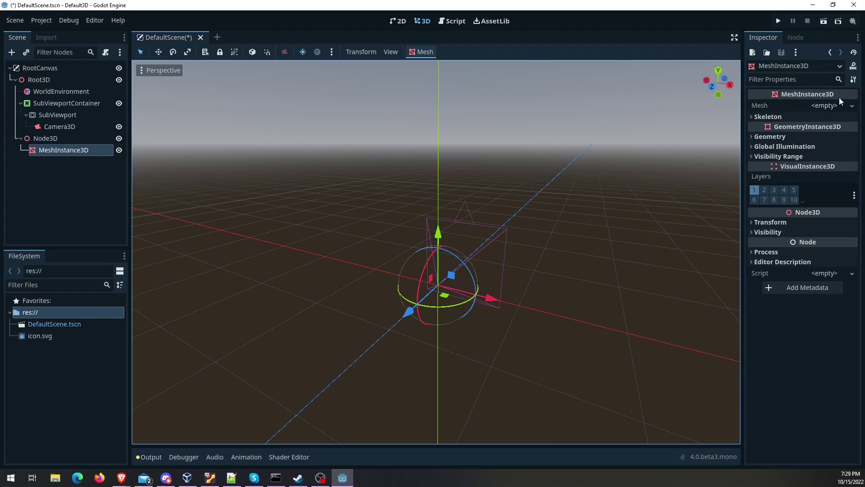
# Step: Assign a new CapsuleMesh to the MeshInstance3D and expand its radius and height properties
pyautogui.click(831, 106)
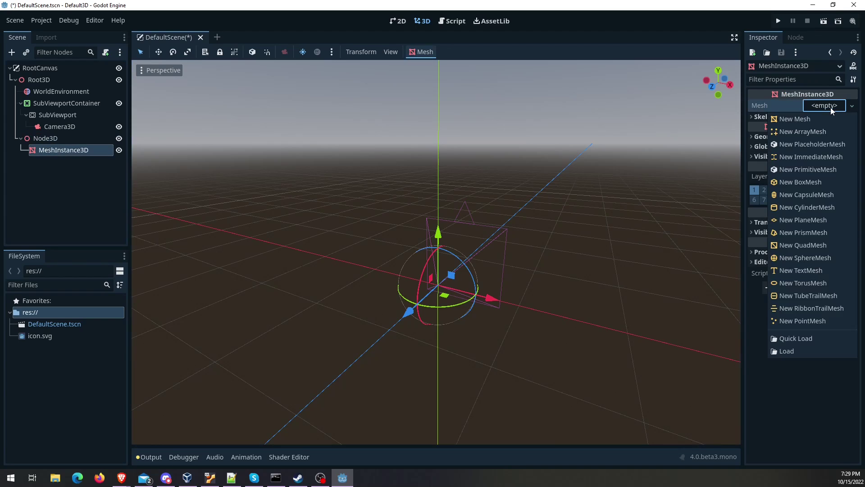
pyautogui.click(814, 196)
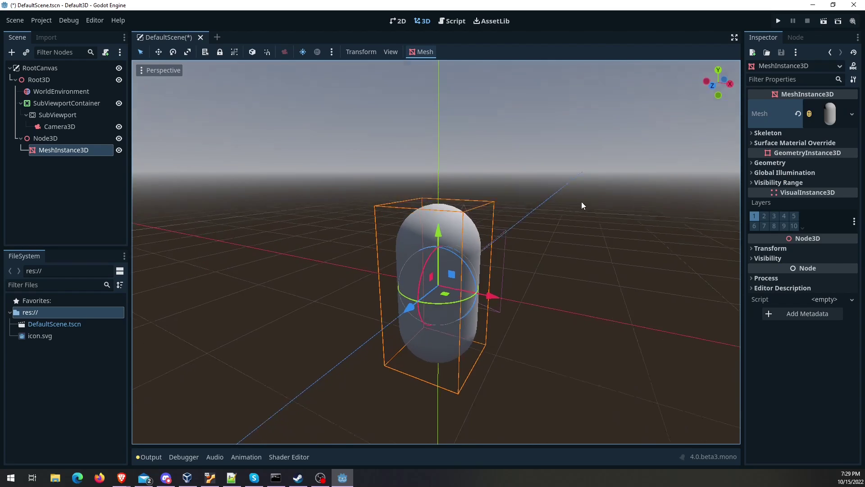
pyautogui.click(828, 114)
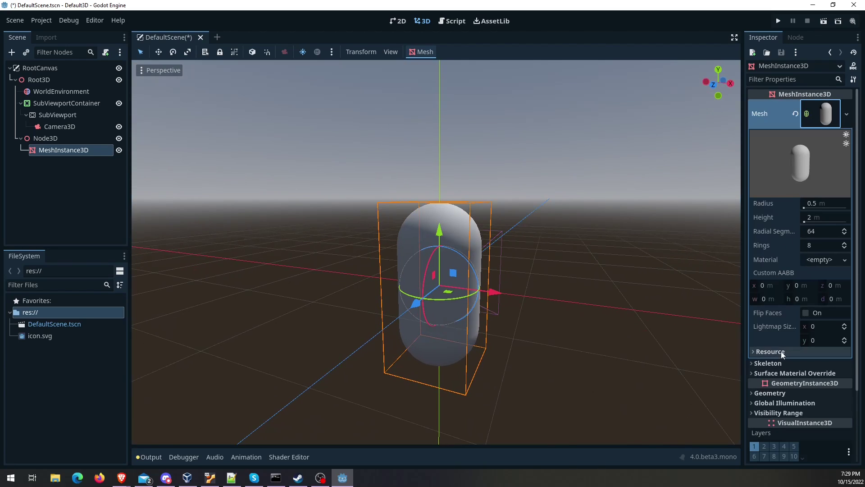
pyautogui.scroll(-3, 779, 342)
# Step: Create a new StandardMaterial3D in the capsule's surface material override slot 0
pyautogui.click(781, 285)
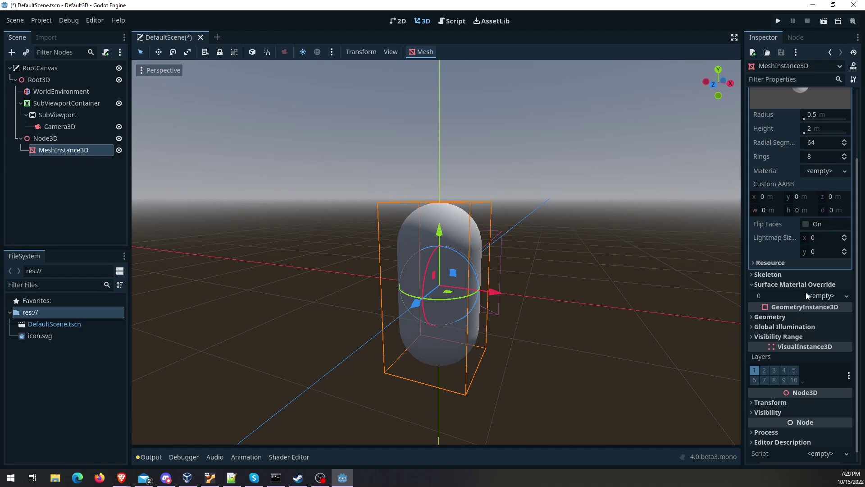
pyautogui.click(811, 296)
pyautogui.click(802, 309)
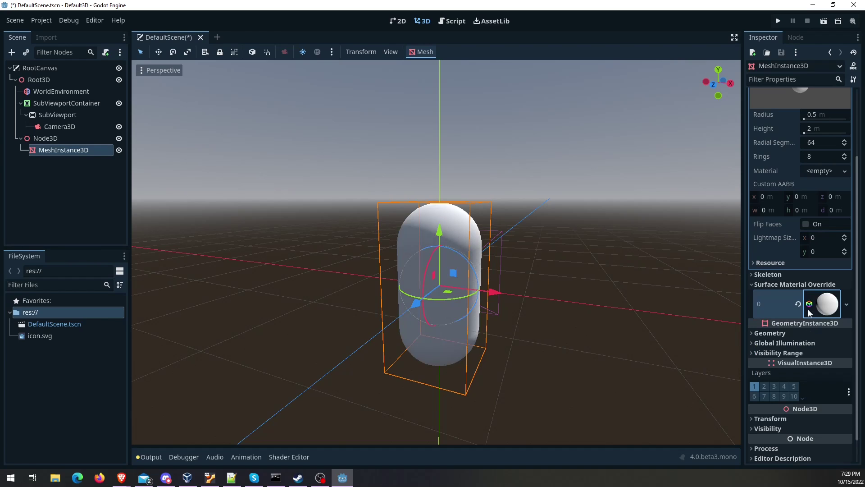
pyautogui.click(822, 304)
pyautogui.scroll(-4, 793, 333)
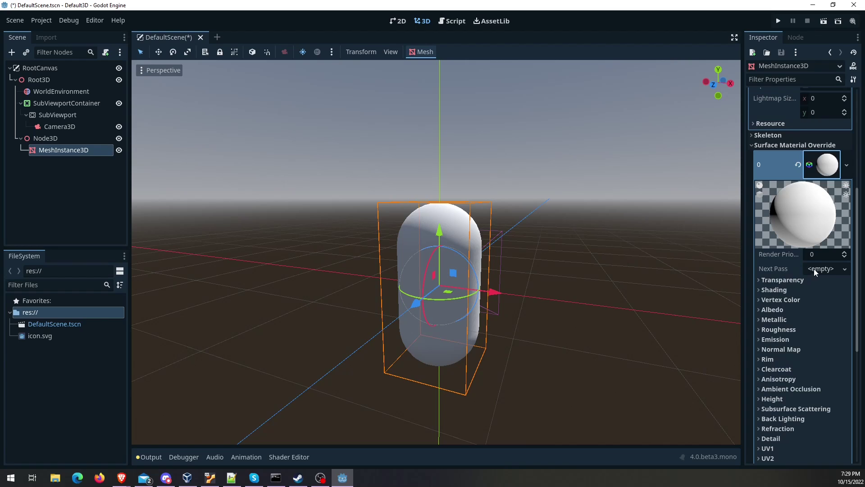
# Step: Set the material's albedo colour to purple (#7e61ff), then save and run the scene
pyautogui.click(774, 310)
pyautogui.click(828, 321)
pyautogui.click(768, 132)
pyautogui.moveTo(767, 132); pyautogui.dragTo(761, 85)
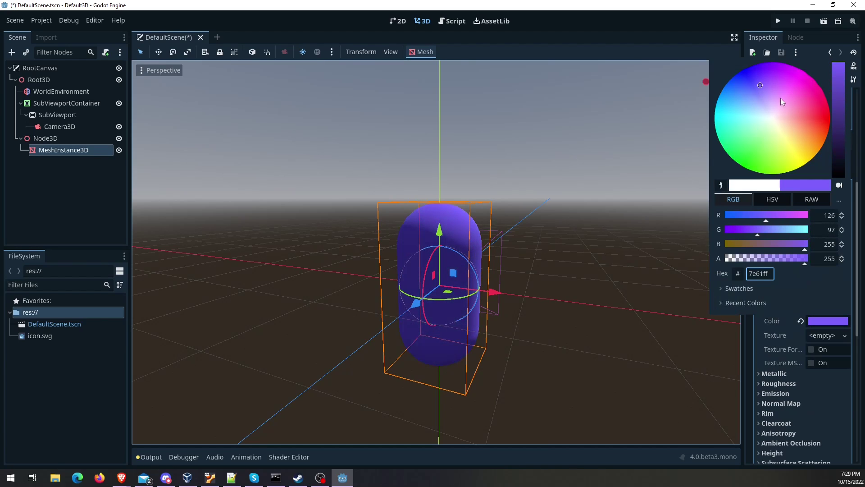
pyautogui.click(694, 25)
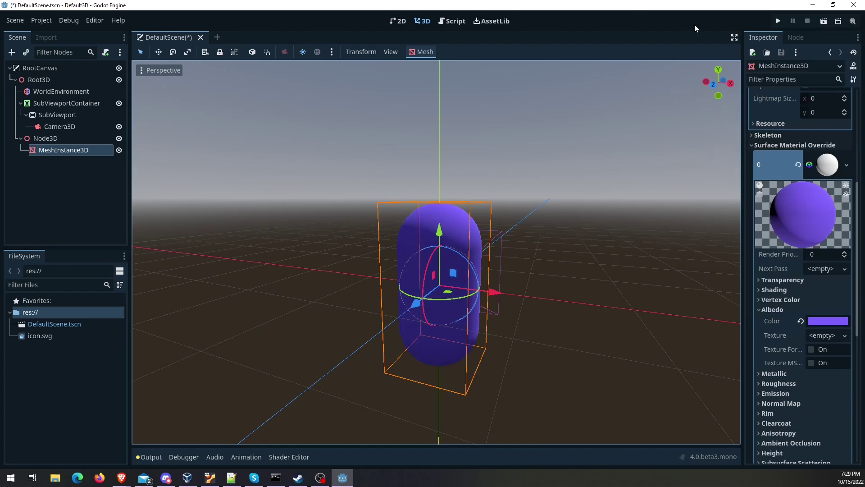
pyautogui.click(779, 21)
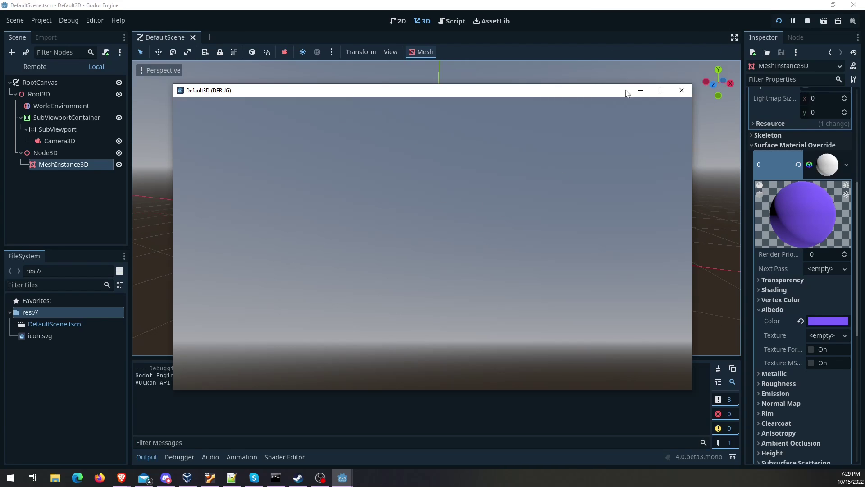
# Step: Close the test run window and select the SubViewport in the 2D workspace
pyautogui.click(681, 90)
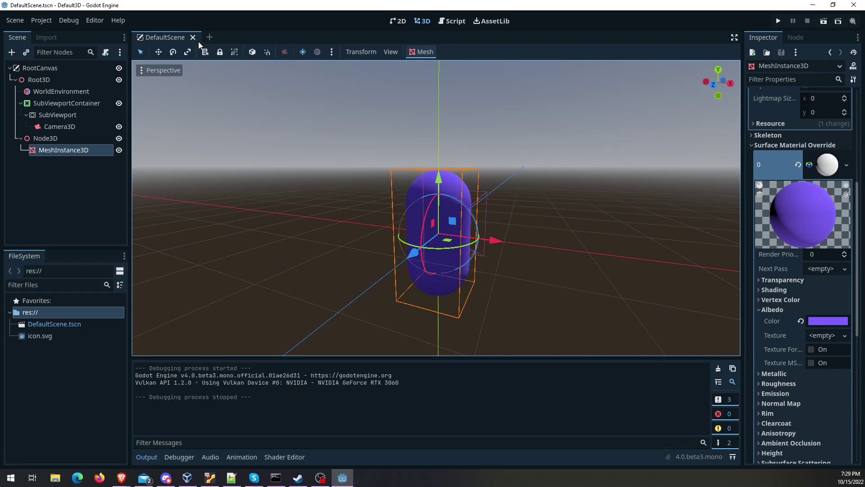
pyautogui.click(398, 21)
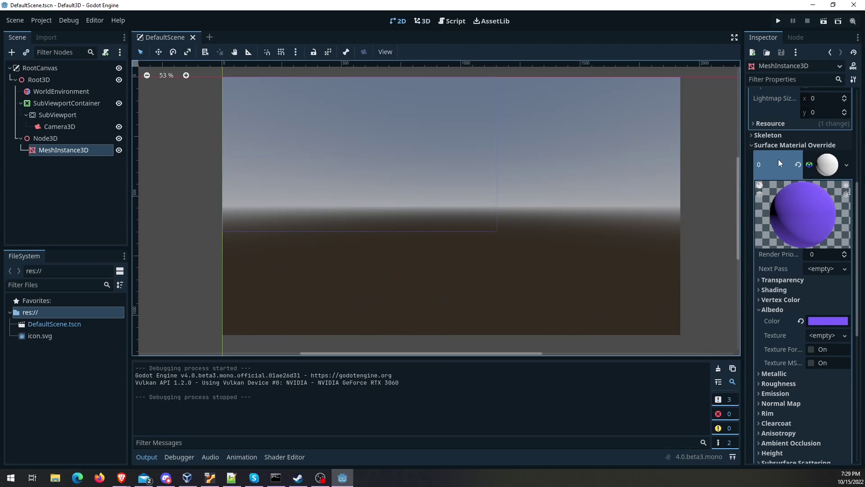
pyautogui.click(55, 115)
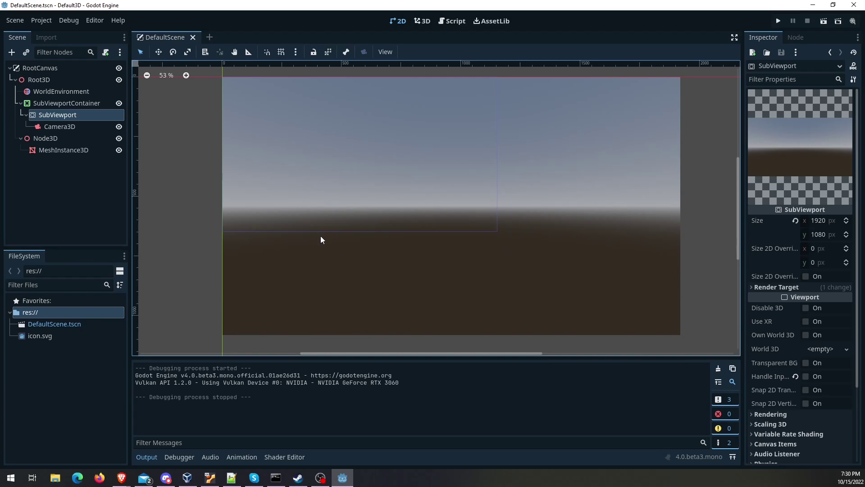
# Step: Set the Display > Window viewport width to 1920 and height to 980 in Project Settings
pyautogui.click(47, 21)
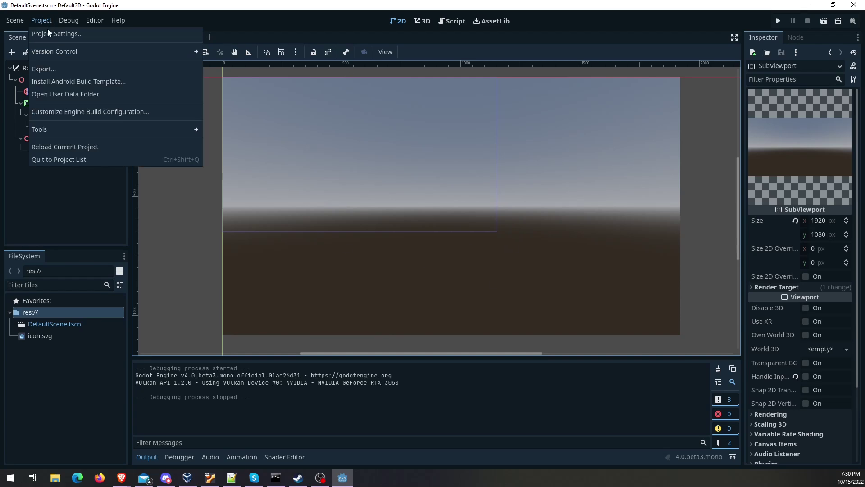
pyautogui.click(47, 30)
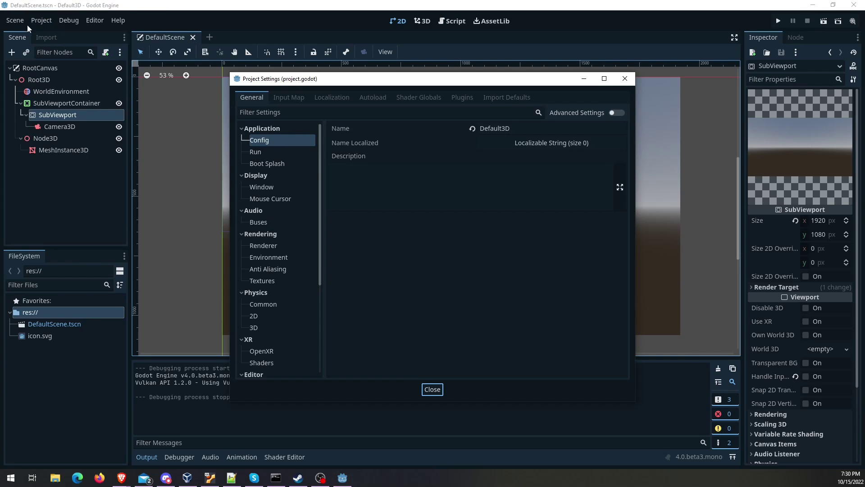
pyautogui.click(265, 186)
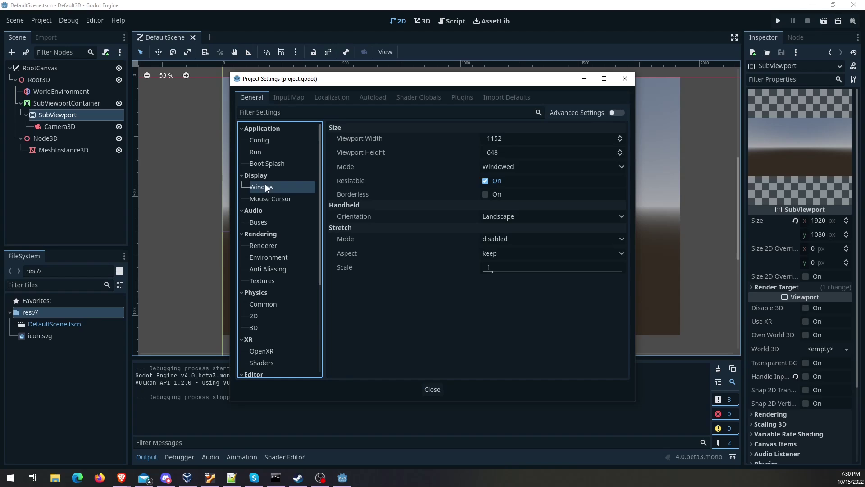
pyautogui.moveTo(512, 137); pyautogui.dragTo(510, 140)
pyautogui.click(511, 138)
pyautogui.write('1920')
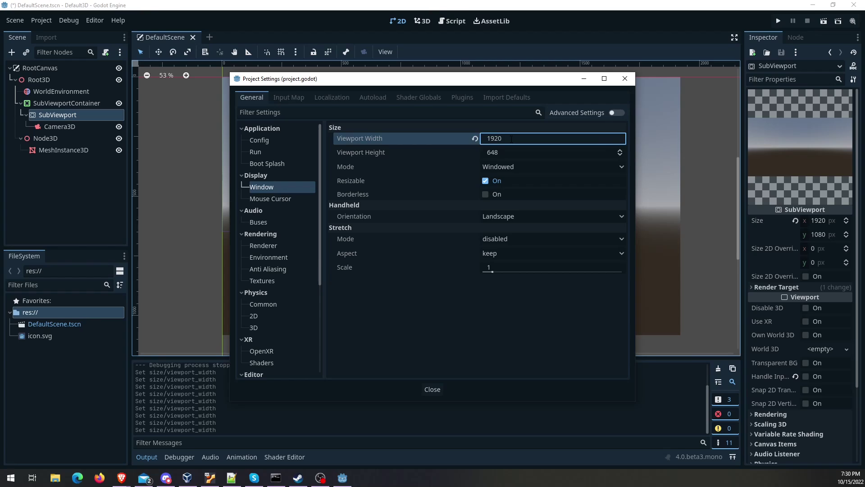
pyautogui.press('Tab')
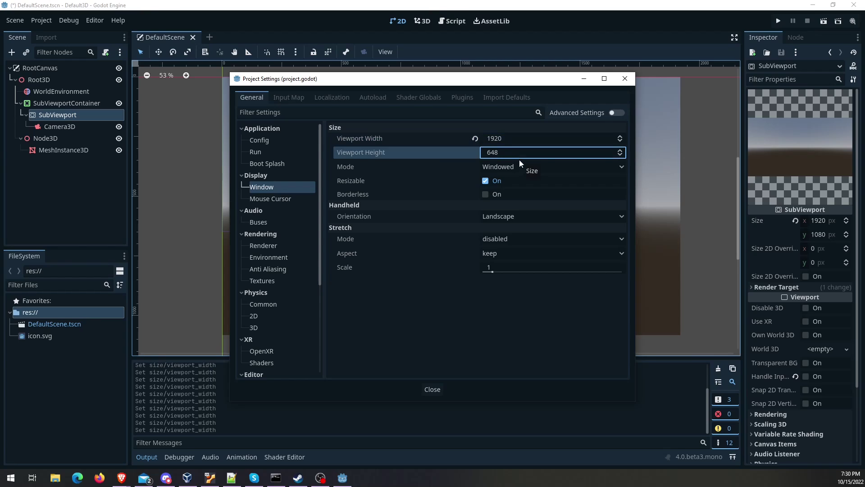
pyautogui.click(501, 150)
pyautogui.write('980')
pyautogui.press('Return')
pyautogui.click(433, 388)
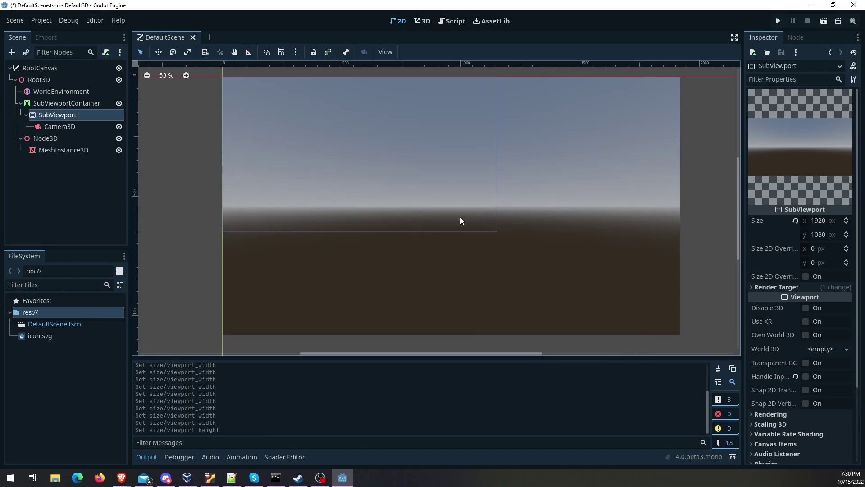
# Step: Select SubViewportContainer, run the project to check the sky-and-ground render, and close it
pyautogui.click(514, 233)
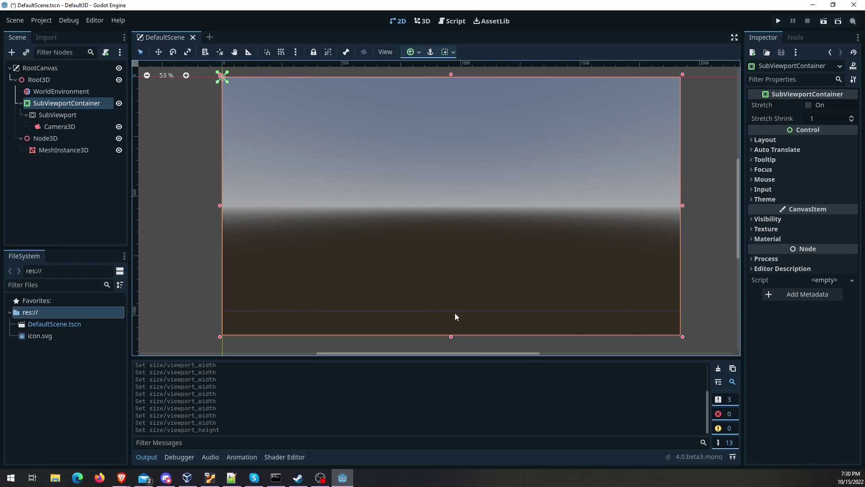
pyautogui.click(778, 21)
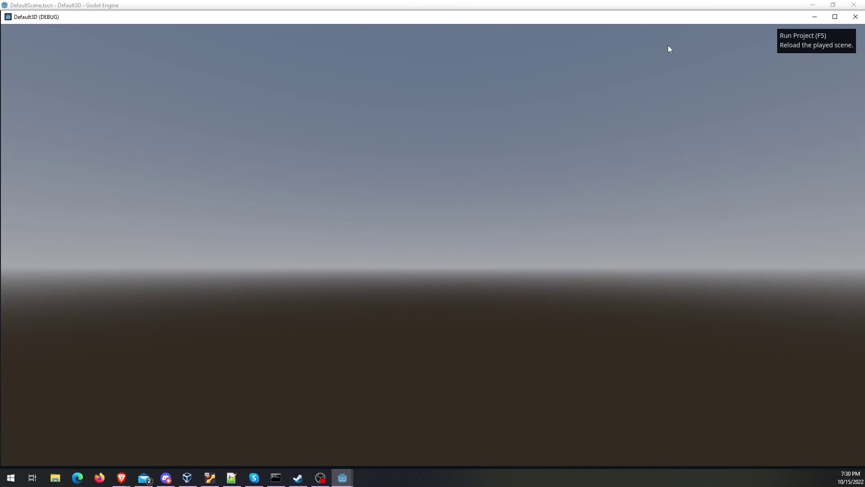
pyautogui.moveTo(687, 20); pyautogui.dragTo(686, 13)
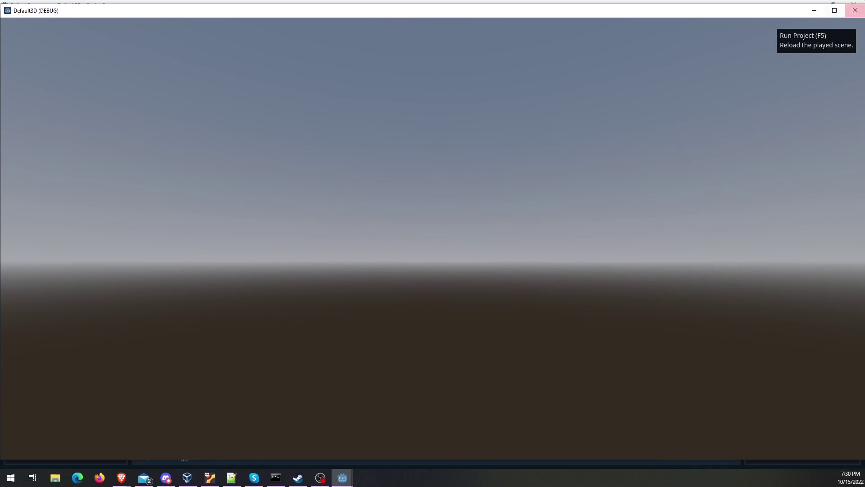
pyautogui.click(855, 10)
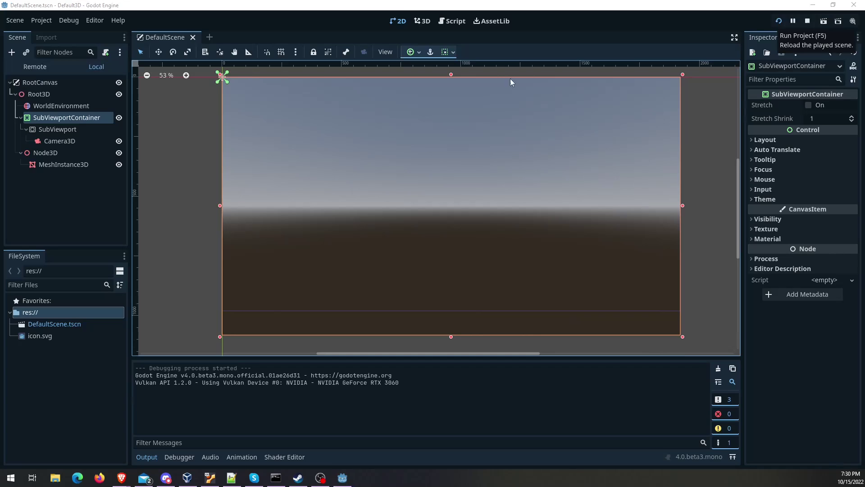
# Step: Move the Camera3D back along its Z axis so it frames the capsule
pyautogui.click(423, 21)
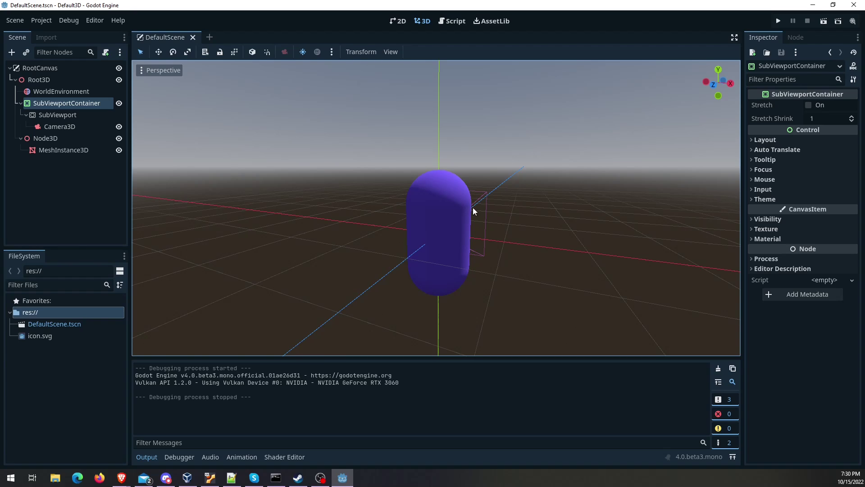
pyautogui.click(484, 197)
pyautogui.moveTo(485, 197); pyautogui.dragTo(453, 223, button='middle')
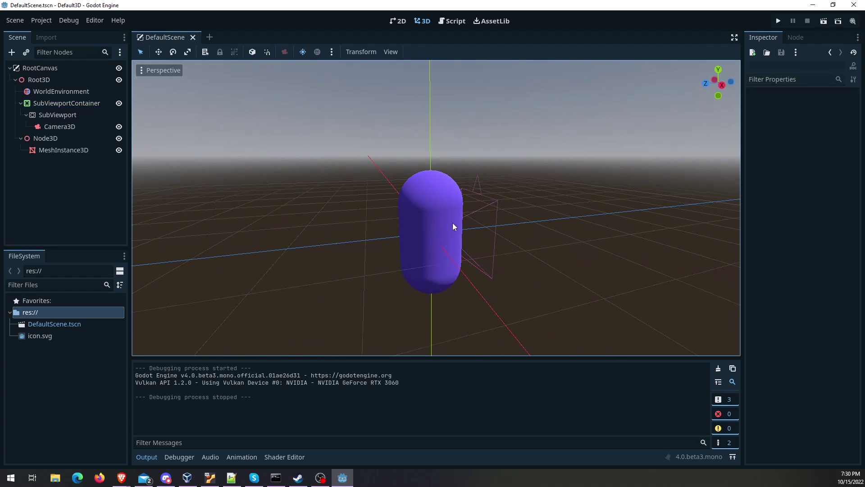
pyautogui.click(60, 126)
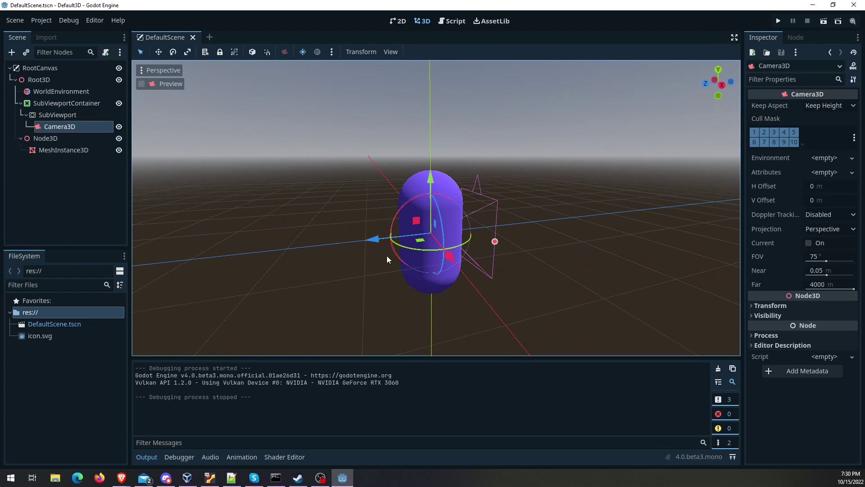
pyautogui.moveTo(366, 240); pyautogui.dragTo(23, 255)
pyautogui.scroll(-3, 458, 272)
pyautogui.moveTo(458, 272); pyautogui.dragTo(496, 226, button='middle')
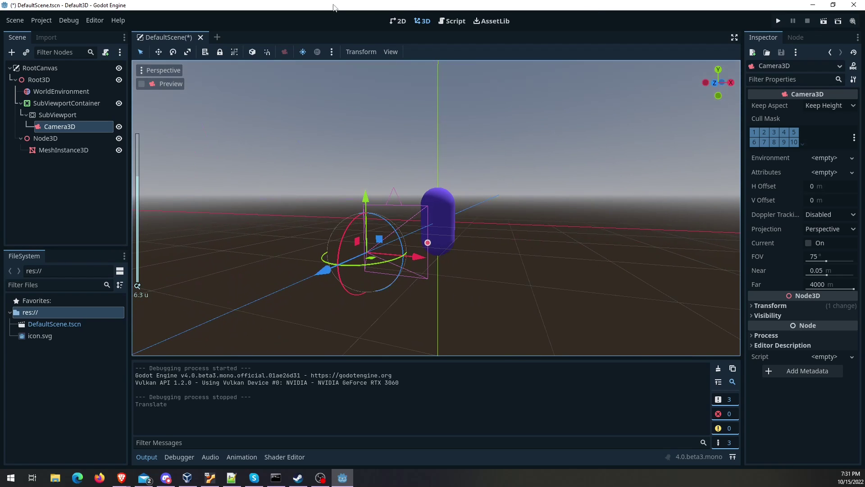
# Step: Run the project from the 2D view to confirm the purple capsule now renders
pyautogui.click(399, 22)
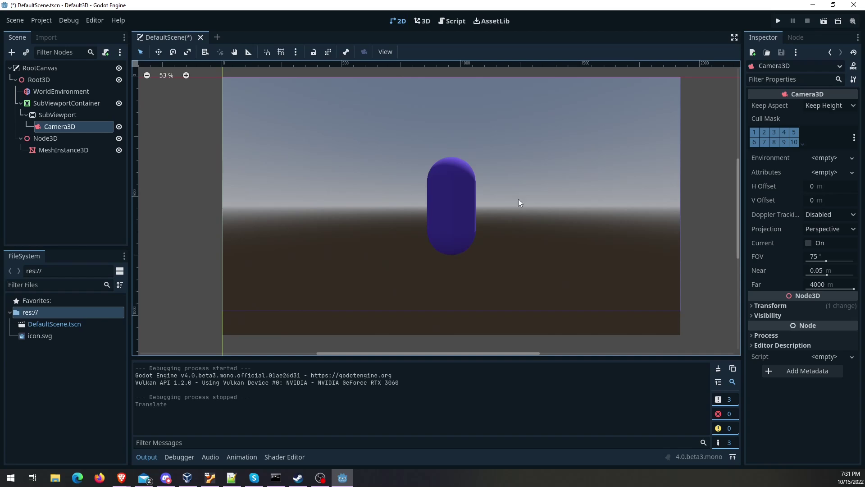
pyautogui.press('F5')
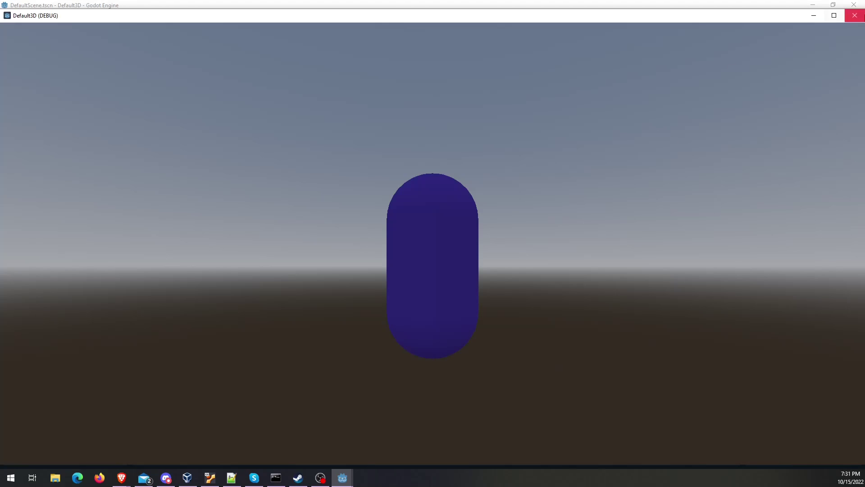
pyautogui.click(855, 16)
pyautogui.click(48, 151)
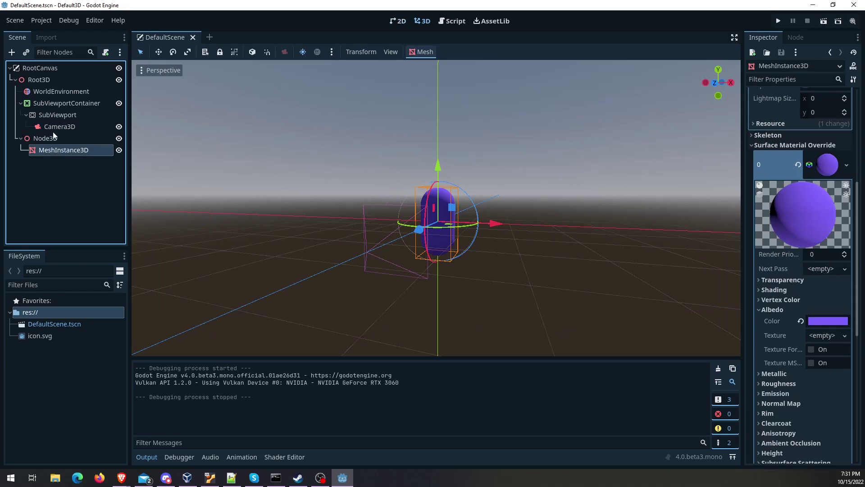
# Step: Add a Button under RootCanvas labelled 'TEST BUTTON' and enlarge it in the top-left corner
pyautogui.click(36, 68)
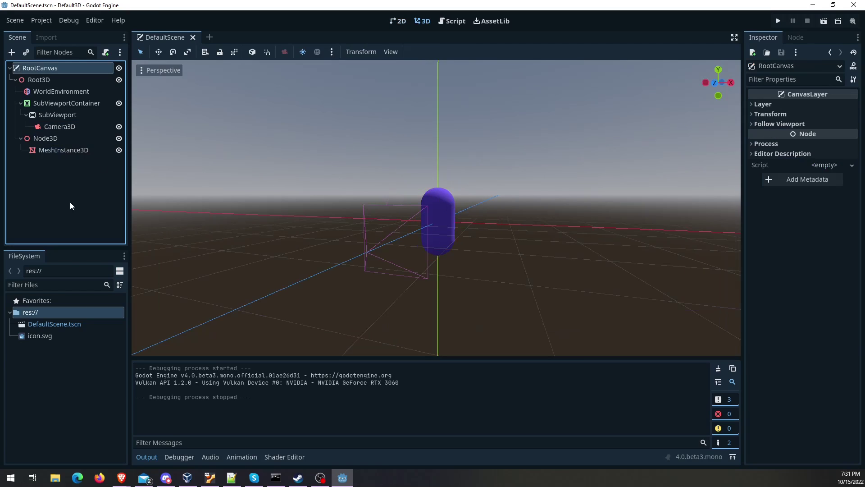
pyautogui.rightClick(41, 66)
pyautogui.click(60, 72)
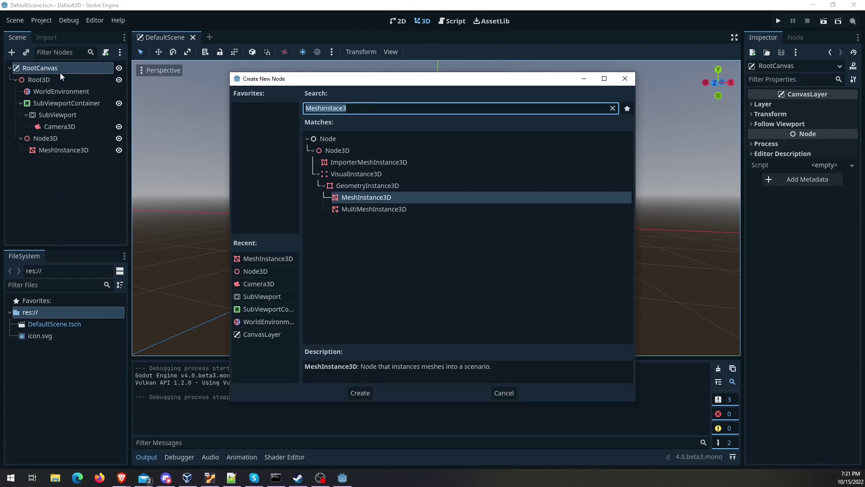
pyautogui.write('Button')
pyautogui.press('Return')
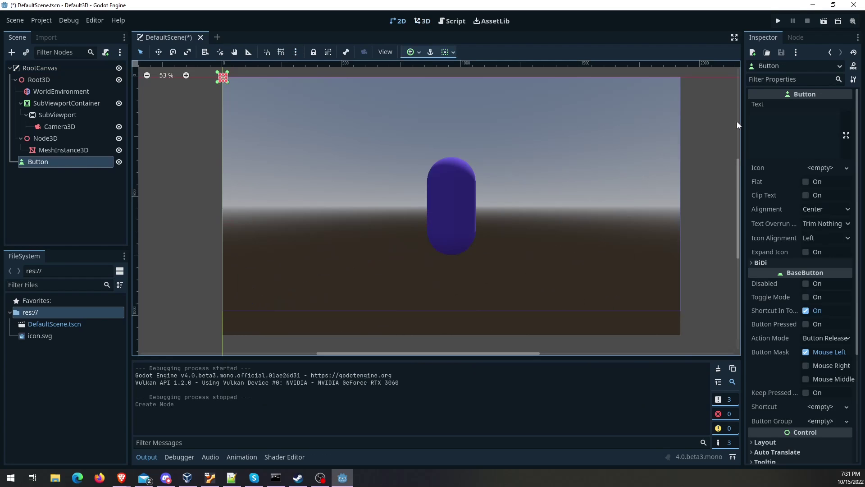
pyautogui.click(778, 130)
pyautogui.write('TEST BUTTON')
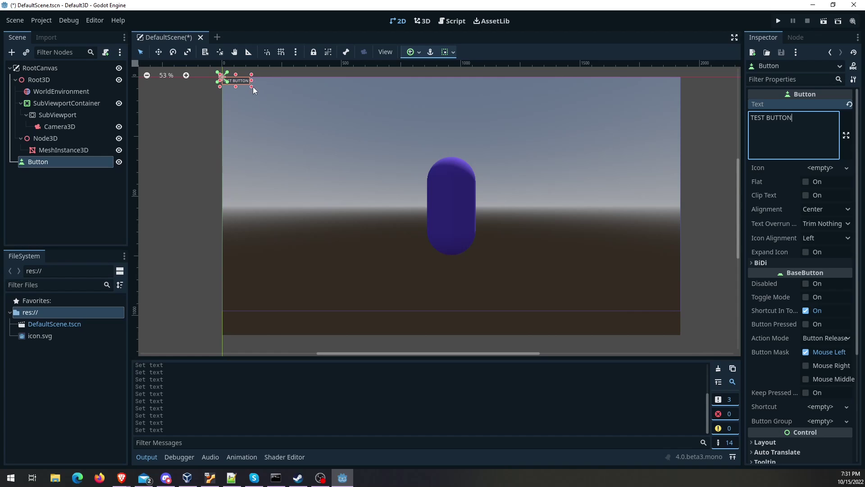
pyautogui.moveTo(251, 86); pyautogui.dragTo(289, 97)
pyautogui.click(312, 124)
# Step: Save the scene and run the game, pressing the TEST BUTTON over the capsule
pyautogui.hotkey('ctrl', 's')
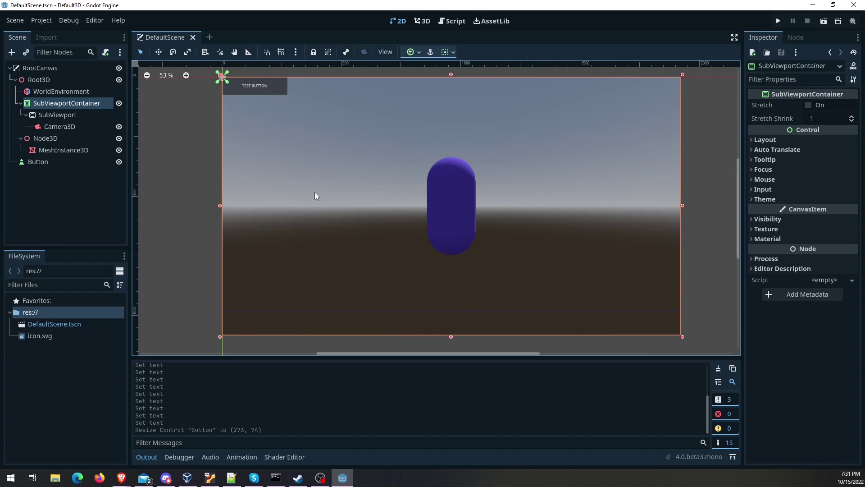
pyautogui.click(778, 20)
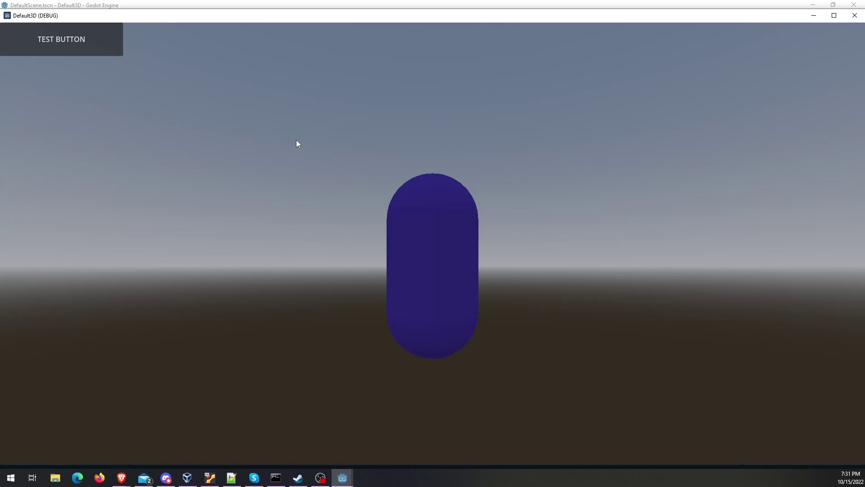
pyautogui.click(87, 46)
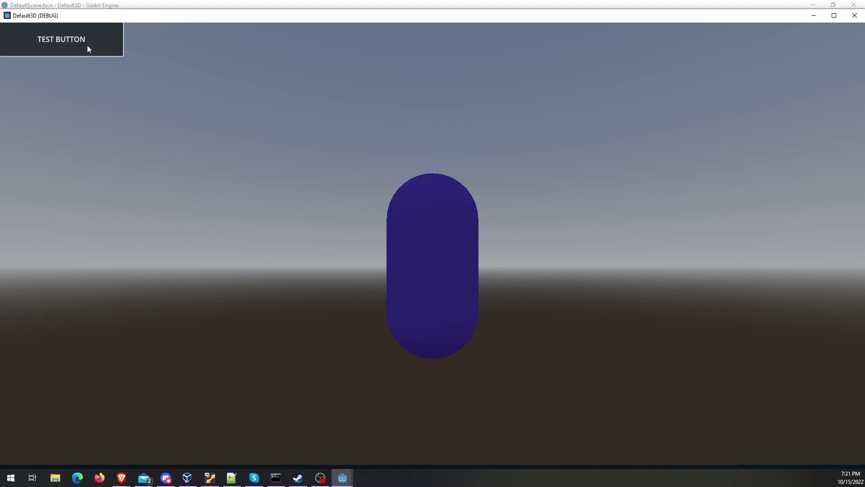